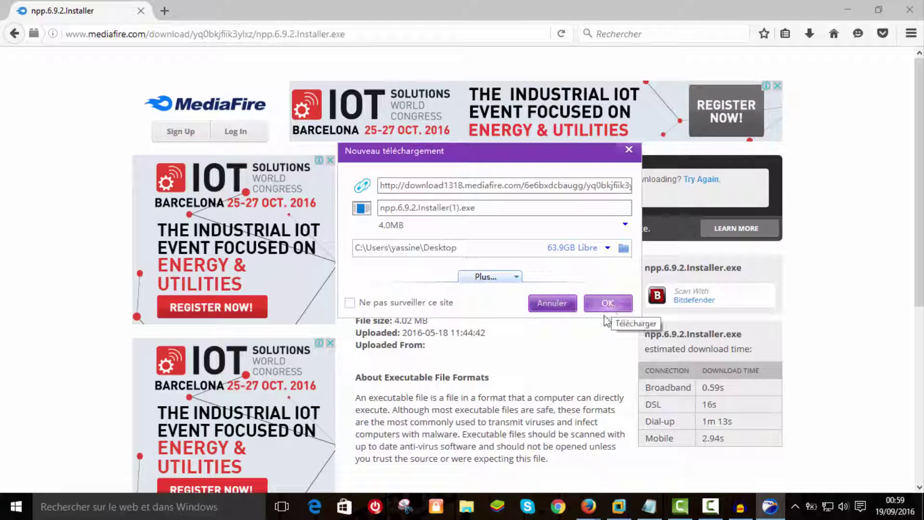
{"action": "left_click", "coordinate": [566, 304]}
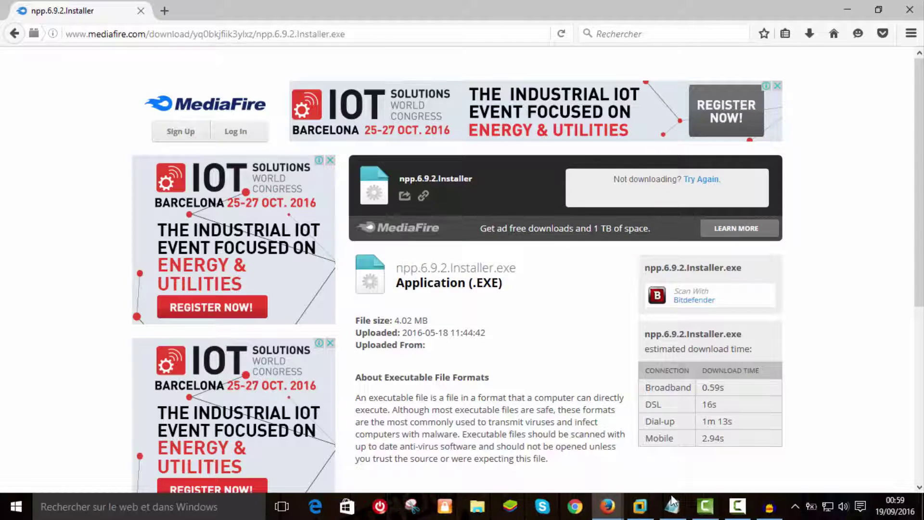
{"action": "left_click", "coordinate": [672, 504]}
{"action": "left_click_drag", "start_coordinate": [128, 151], "coordinate": [341, 154]}
{"action": "right_click", "coordinate": [341, 154]}
{"action": "left_click", "coordinate": [344, 190]}
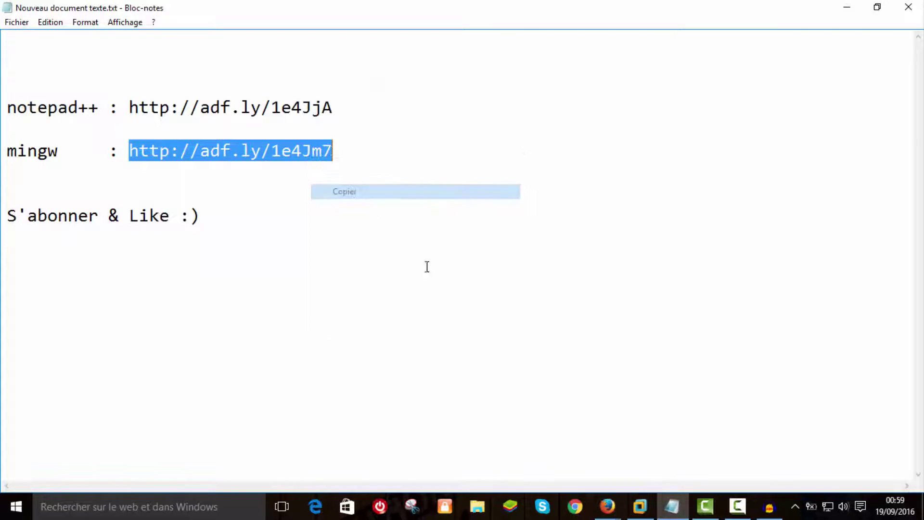
Step: Switch to Firefox and load the copied mingw link in place of the current page
{"action": "left_click", "coordinate": [605, 506]}
{"action": "left_click", "coordinate": [469, 420]}
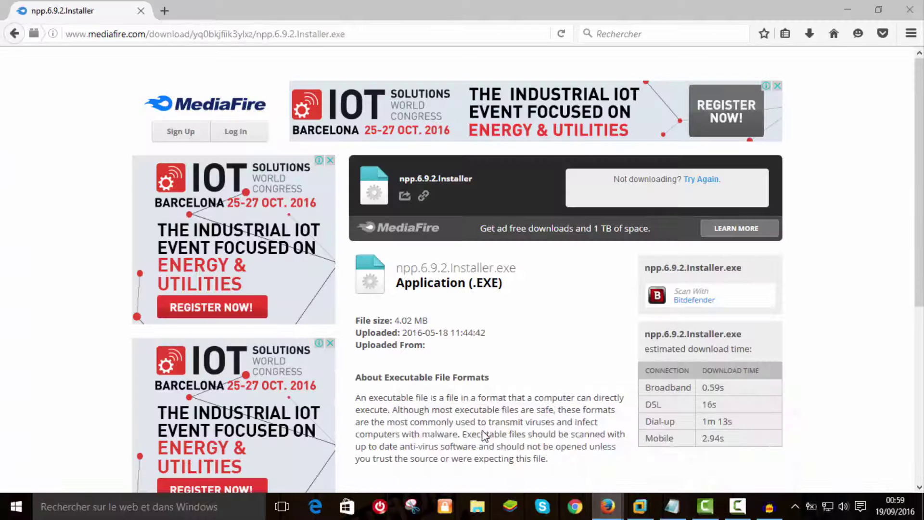
{"action": "left_click", "coordinate": [191, 33]}
{"action": "key", "text": "ctrl+v"}
{"action": "key", "text": "Return"}
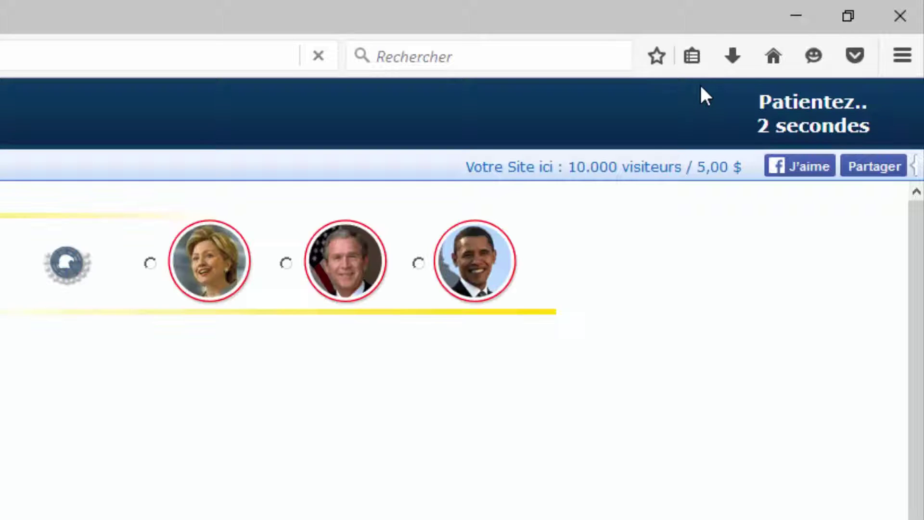
Step: Skip the advertisement page and request the MinGW-5.exe download from MediaFire
{"action": "left_click", "coordinate": [734, 118]}
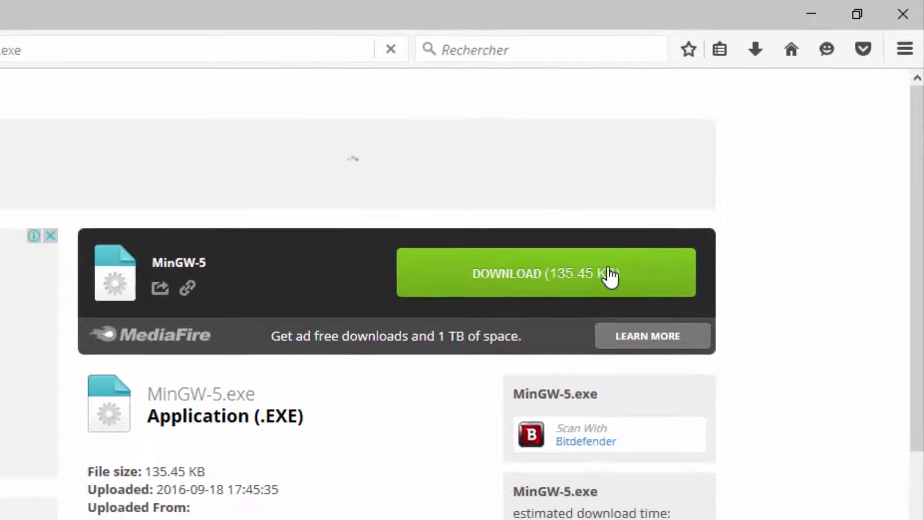
{"action": "left_click", "coordinate": [587, 296]}
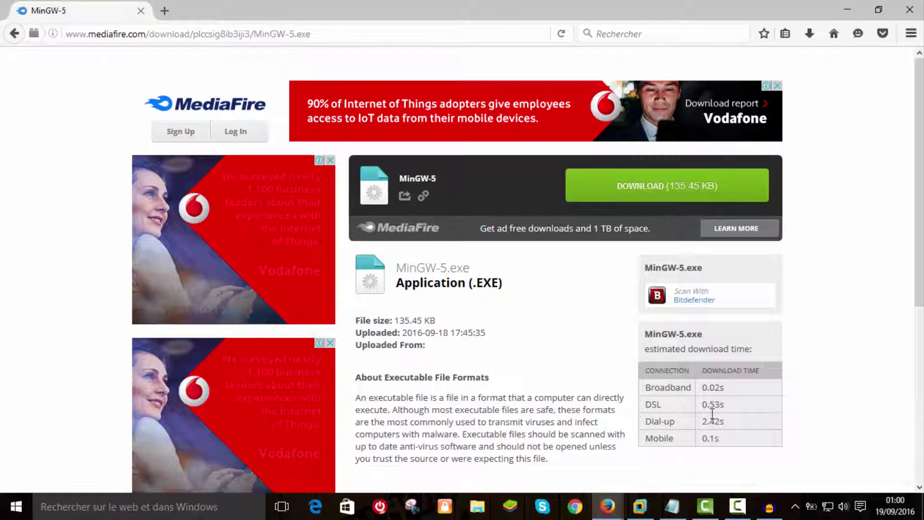
{"action": "right_click", "coordinate": [607, 506]}
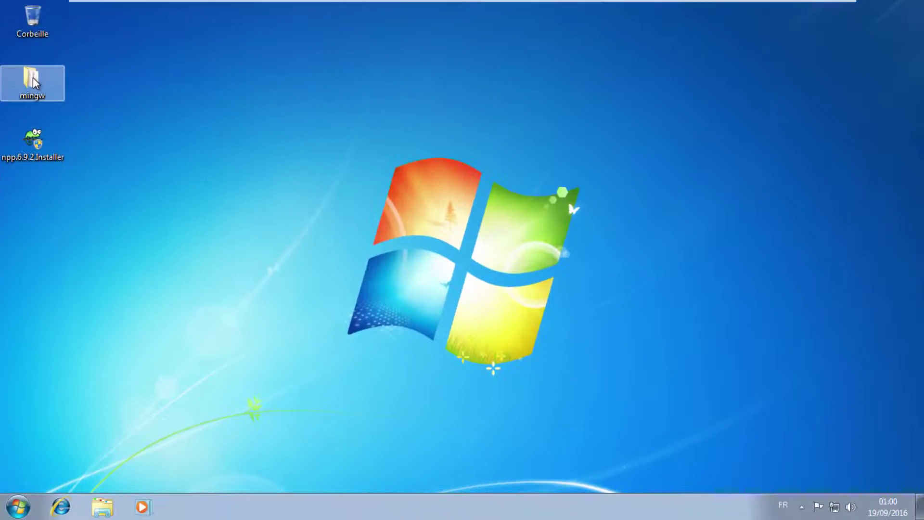
Step: Open the mingw folder on the desktop and select the MinGW-5 application
{"action": "double_click", "coordinate": [33, 77]}
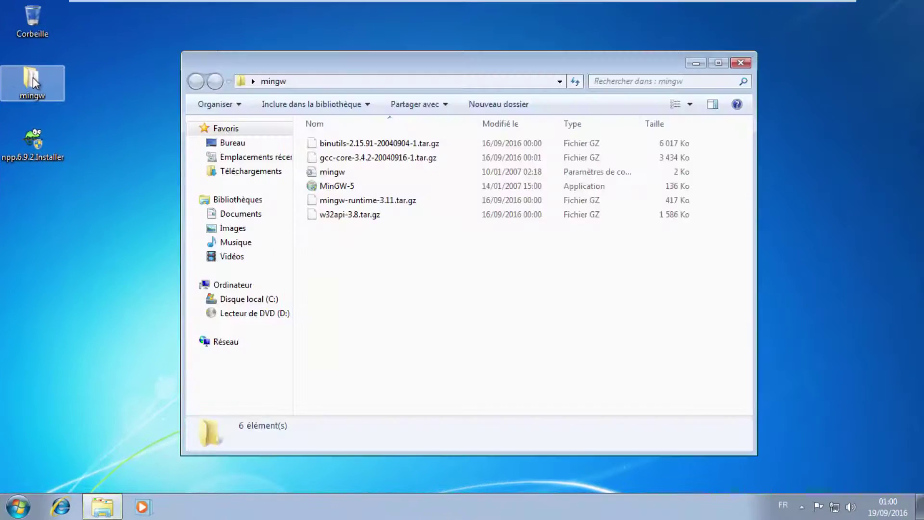
{"action": "left_click_drag", "start_coordinate": [616, 53], "coordinate": [587, 52]}
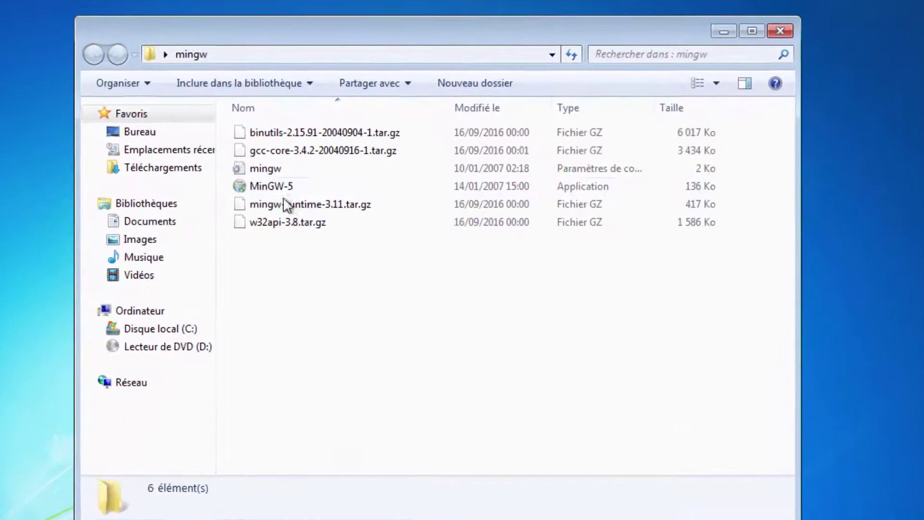
{"action": "left_click", "coordinate": [361, 179]}
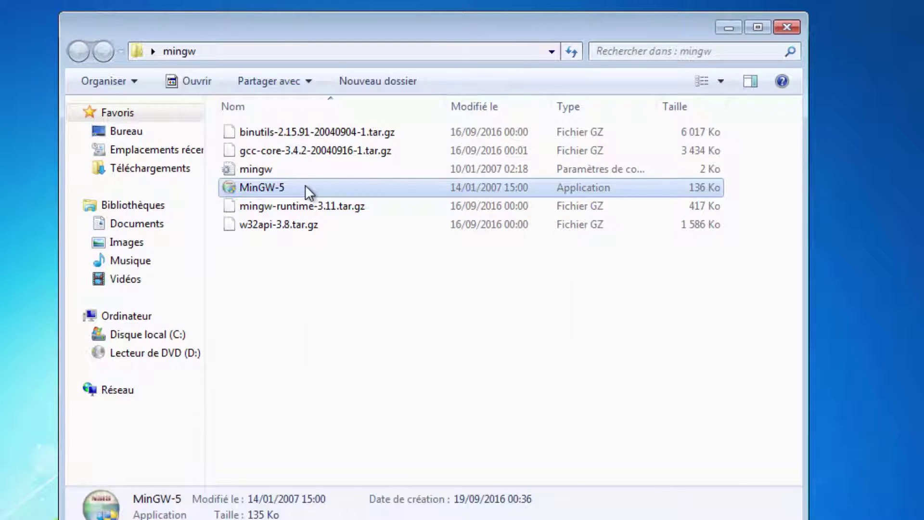
Step: Check the file type in the properties of MinGW-5 and close the properties
{"action": "right_click", "coordinate": [305, 185]}
{"action": "left_click", "coordinate": [256, 187]}
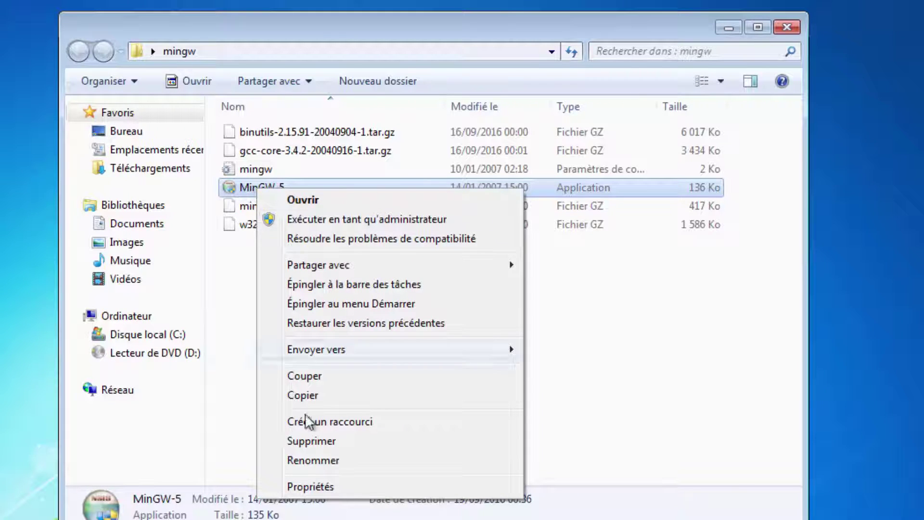
{"action": "left_click", "coordinate": [314, 484]}
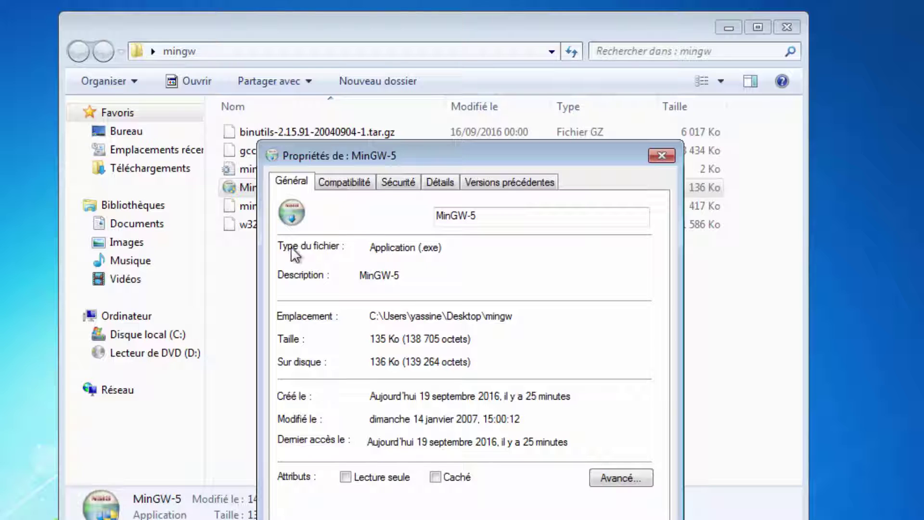
{"action": "left_click_drag", "start_coordinate": [437, 249], "coordinate": [420, 249]}
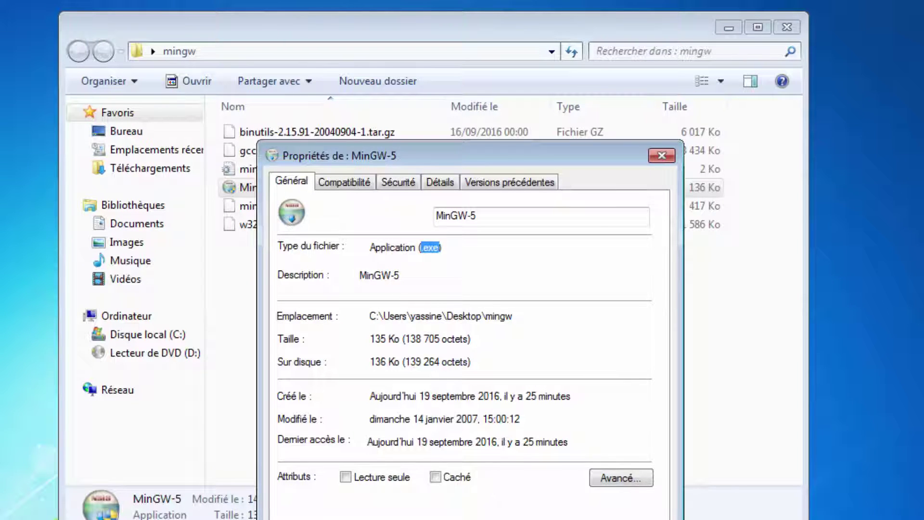
{"action": "key", "text": "Escape"}
Step: Launch the MinGW-5 installer and authorize it to make changes to the computer
{"action": "right_click", "coordinate": [279, 186]}
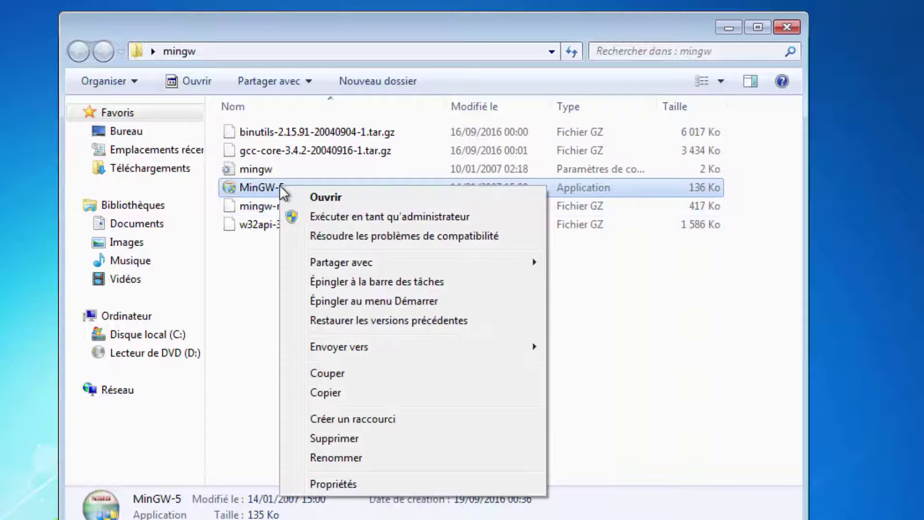
{"action": "left_click", "coordinate": [318, 195]}
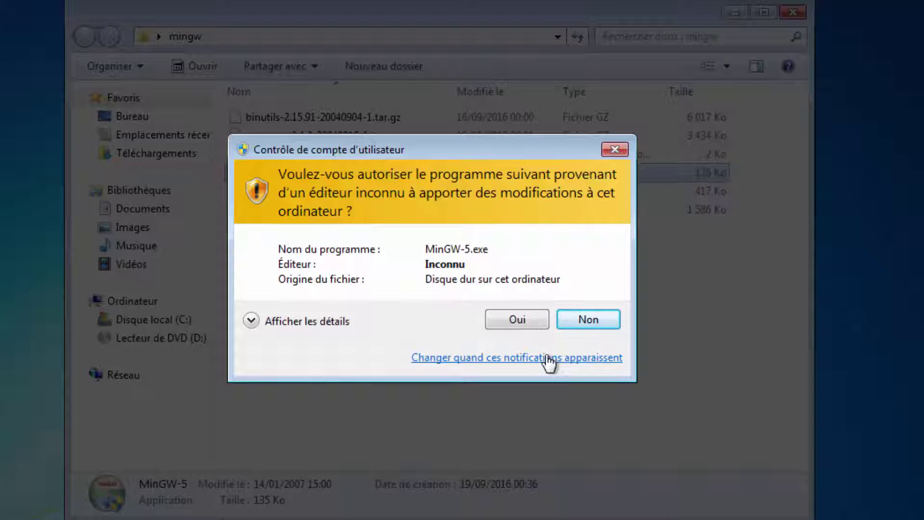
{"action": "left_click", "coordinate": [530, 320]}
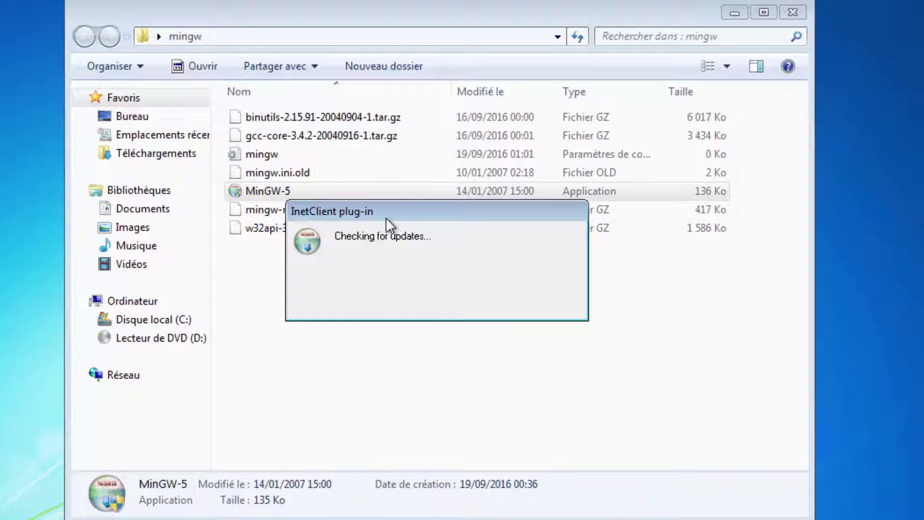
{"action": "left_click_drag", "start_coordinate": [411, 213], "coordinate": [440, 172]}
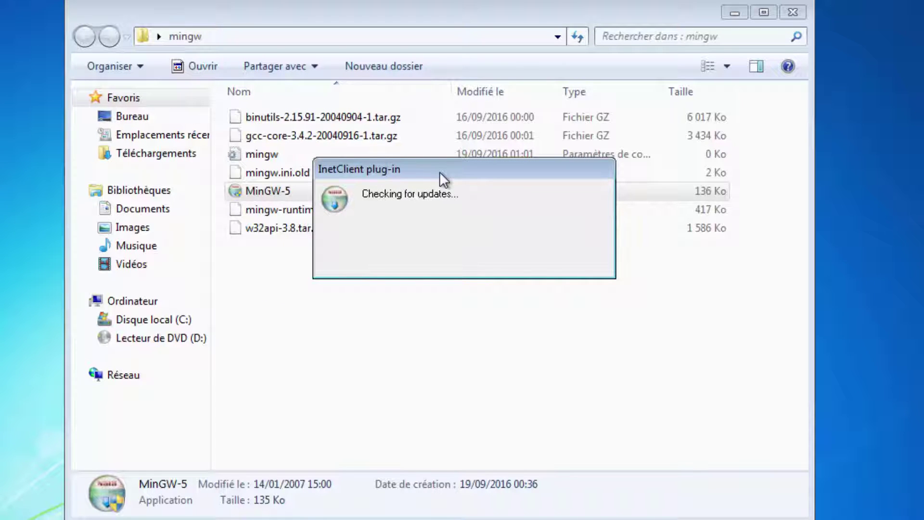
{"action": "mouse_move", "coordinate": [440, 172]}
{"action": "left_mouse_down"}
{"action": "mouse_move", "coordinate": [375, 173]}
{"action": "mouse_move", "coordinate": [511, 169]}
{"action": "mouse_move", "coordinate": [452, 168]}
{"action": "left_mouse_up"}
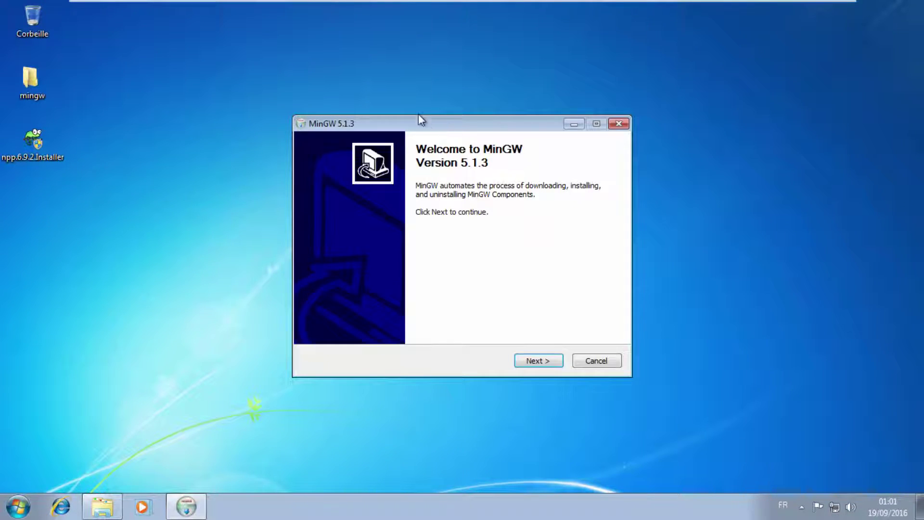
Step: Proceed past the MinGW welcome page and continue with the Download and install option
{"action": "left_click_drag", "start_coordinate": [394, 125], "coordinate": [420, 120]}
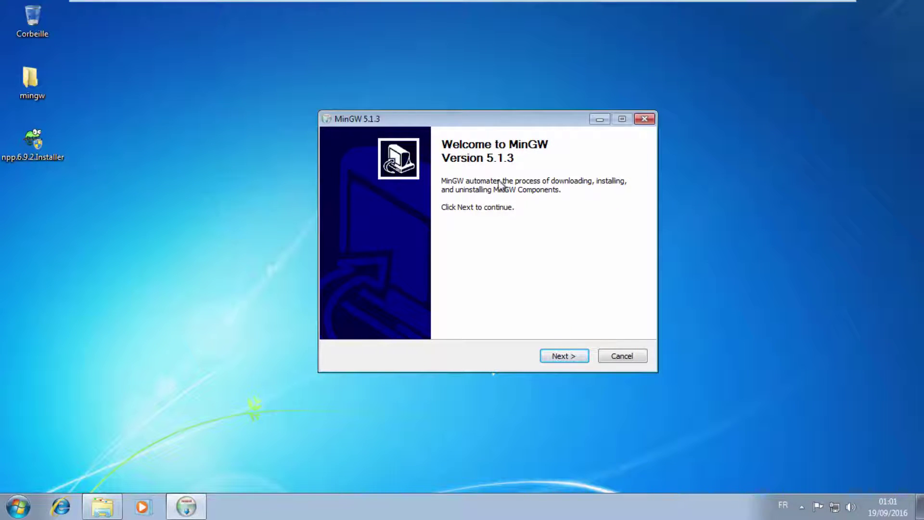
{"action": "left_click_drag", "start_coordinate": [532, 120], "coordinate": [526, 92]}
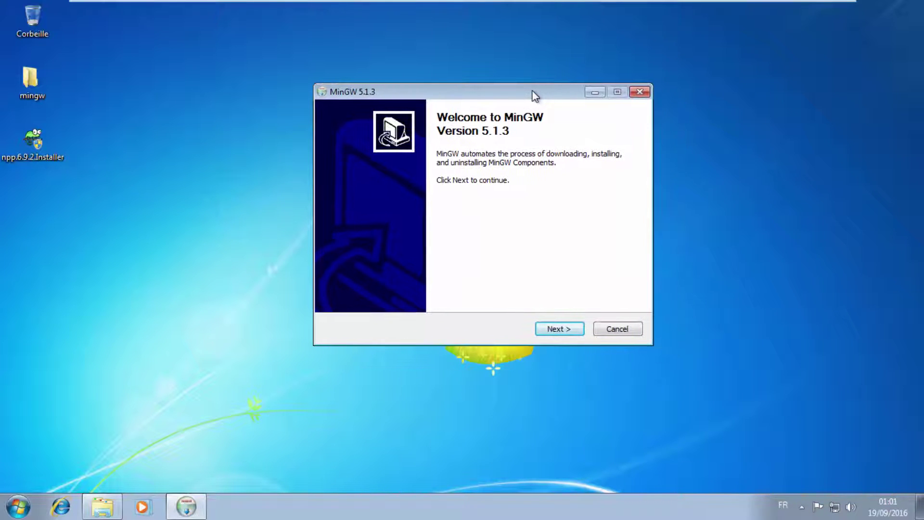
{"action": "left_click", "coordinate": [565, 332]}
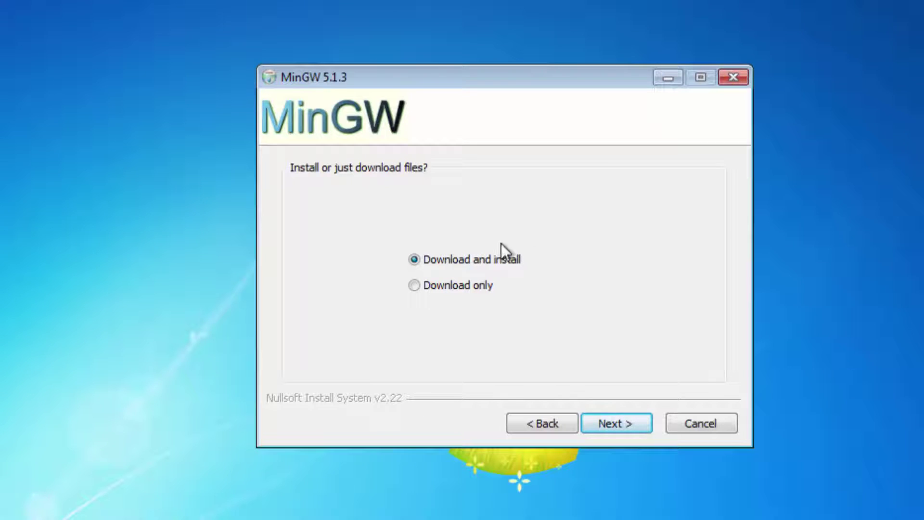
{"action": "left_click", "coordinate": [604, 424]}
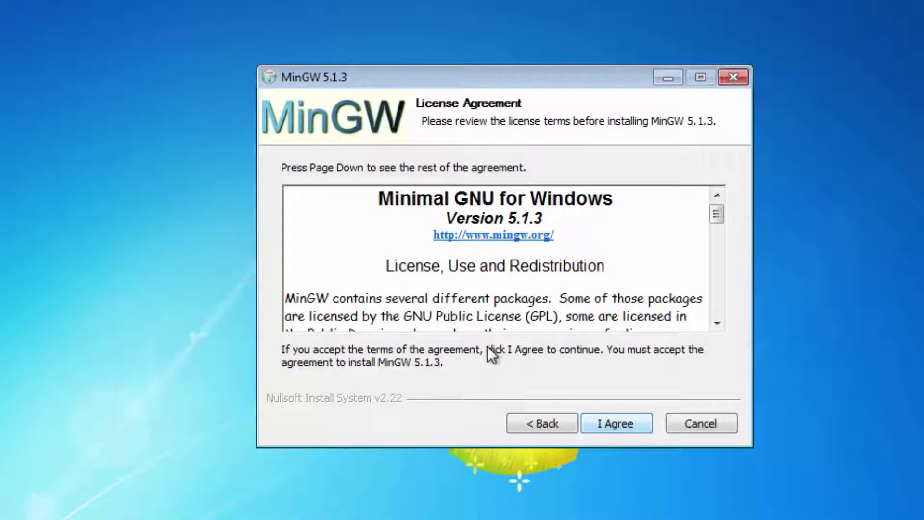
Step: Read through and accept the license agreement, and continue with the Current MinGW package
{"action": "scroll", "coordinate": [452, 329], "scroll_direction": "down", "scroll_amount": 20}
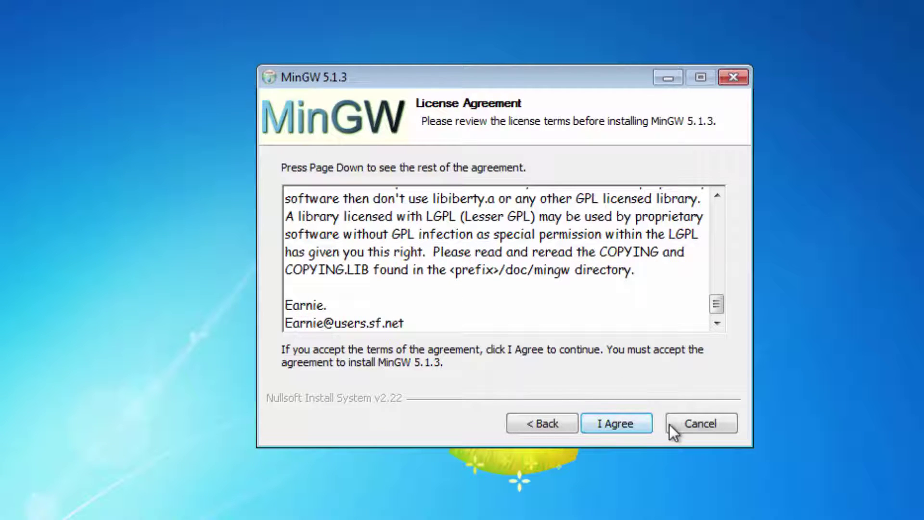
{"action": "left_click", "coordinate": [631, 427]}
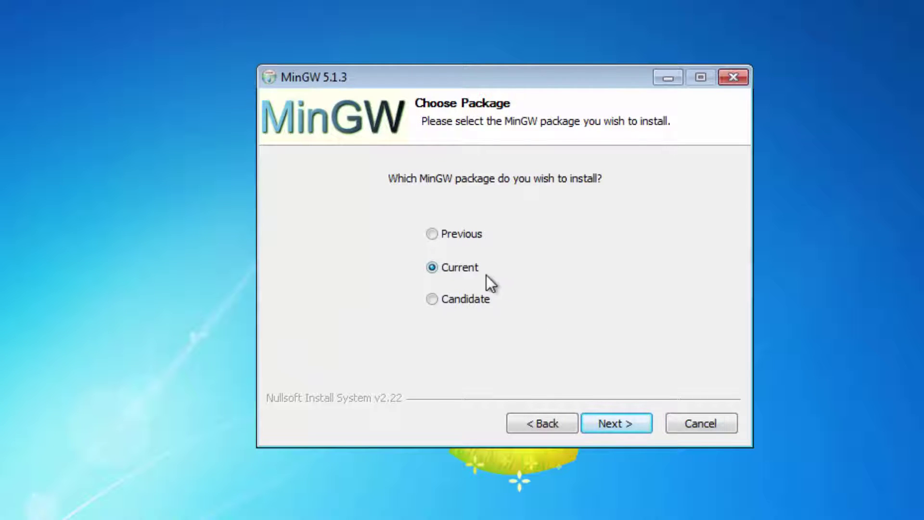
{"action": "left_click", "coordinate": [621, 425]}
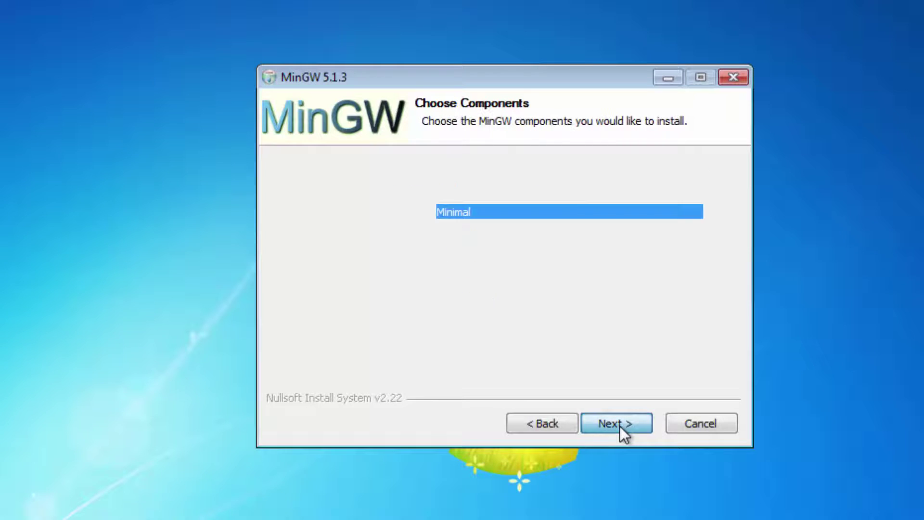
{"action": "mouse_move", "coordinate": [720, 266]}
{"action": "left_mouse_down"}
{"action": "mouse_move", "coordinate": [714, 296]}
{"action": "mouse_move", "coordinate": [717, 275]}
{"action": "left_mouse_up"}
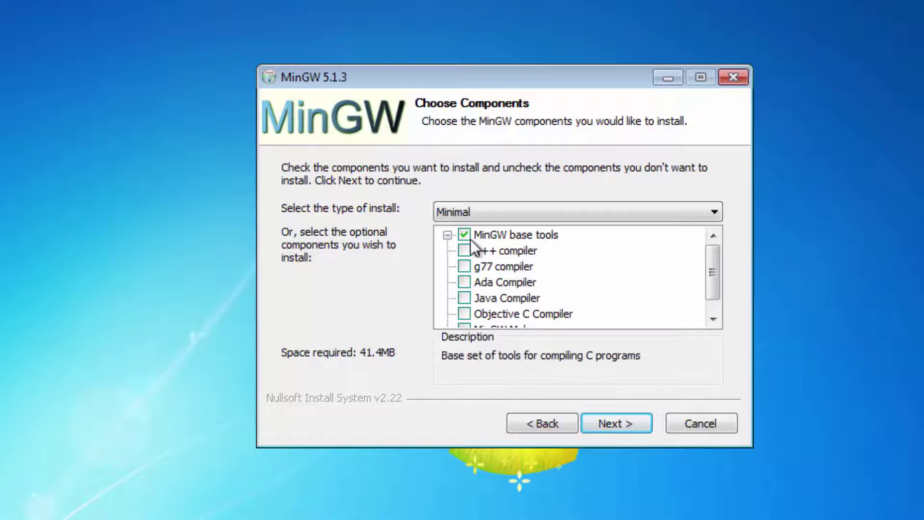
{"action": "left_click_drag", "start_coordinate": [709, 288], "coordinate": [706, 302]}
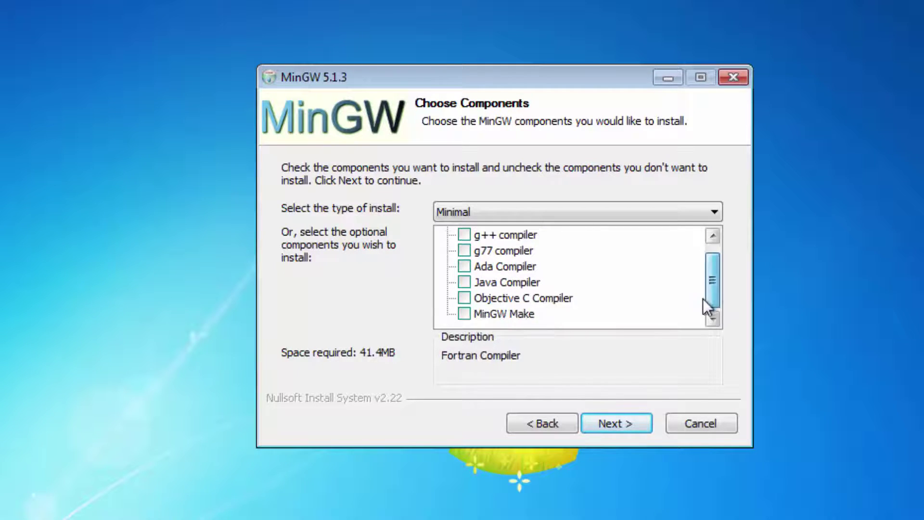
{"action": "left_click", "coordinate": [464, 235]}
{"action": "left_click", "coordinate": [466, 250]}
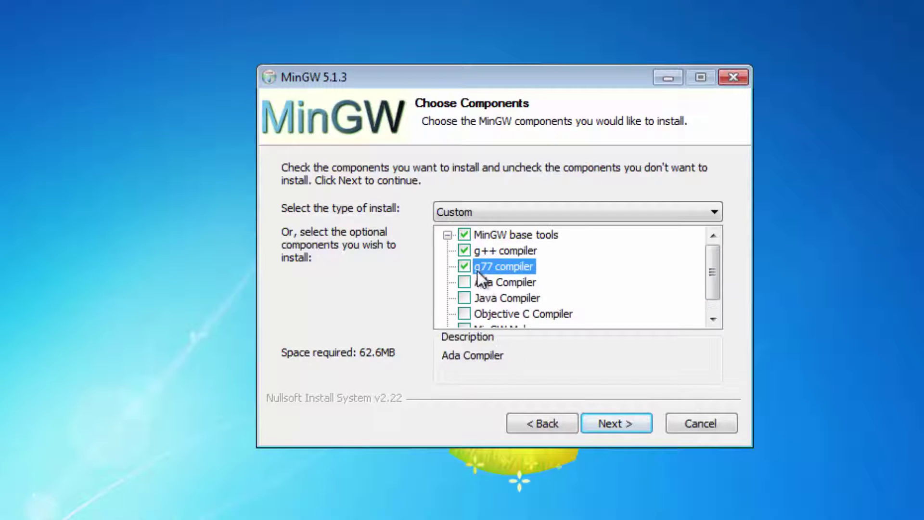
{"action": "left_click", "coordinate": [464, 266]}
{"action": "left_click", "coordinate": [464, 250]}
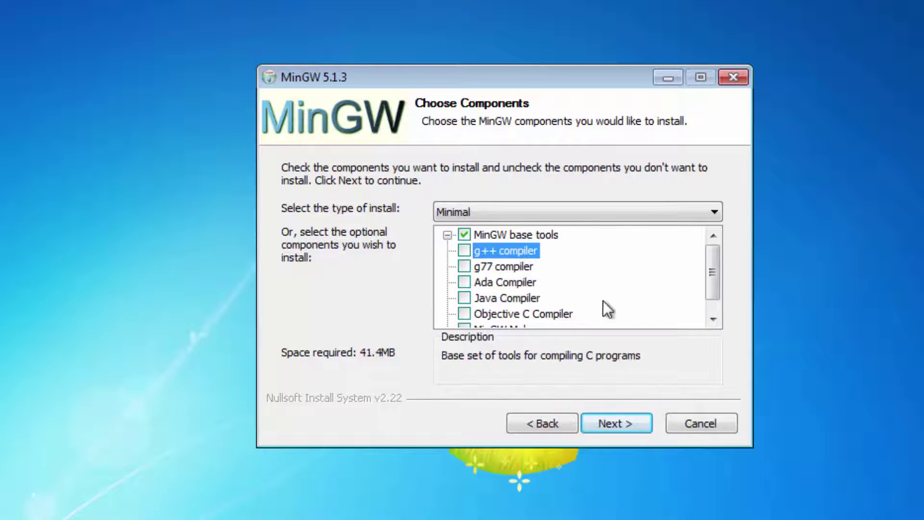
Step: Install the Minimal component set with MinGW base tools into C:\MinGW, keeping MinGW as the Start Menu folder
{"action": "left_click", "coordinate": [614, 423]}
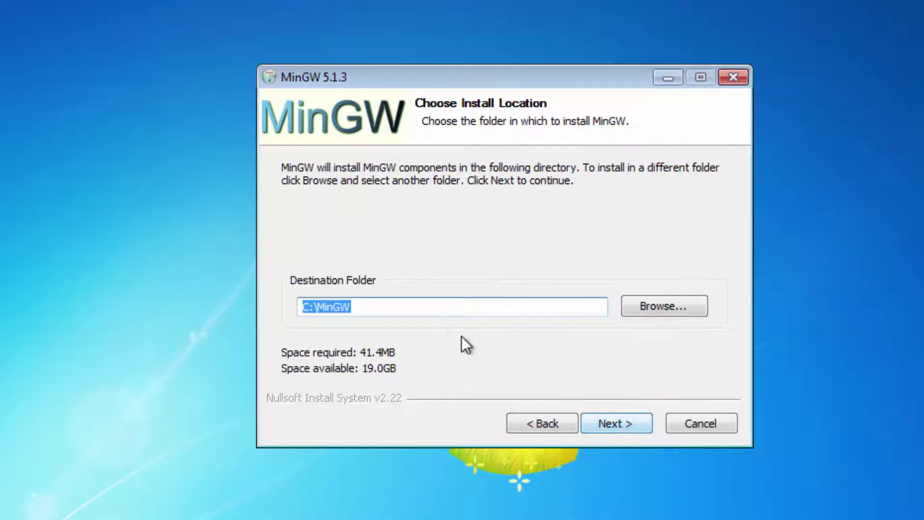
{"action": "left_click", "coordinate": [451, 307]}
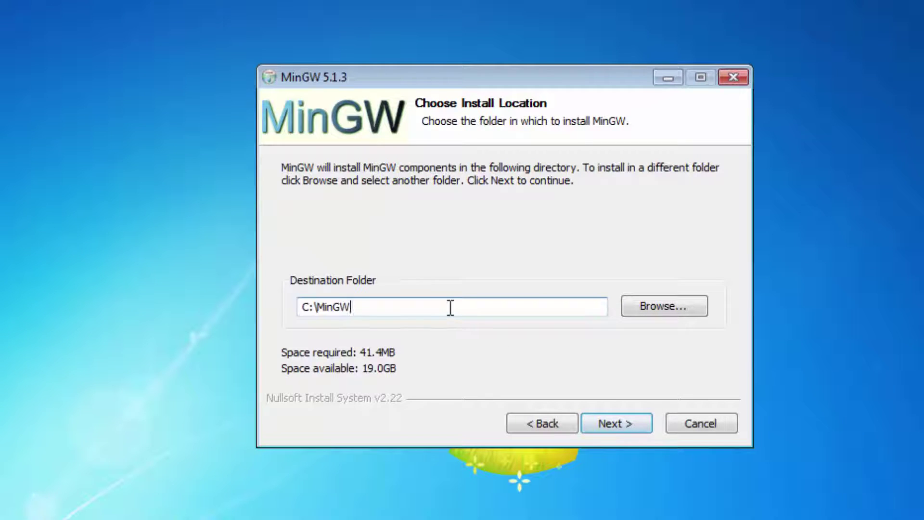
{"action": "left_click_drag", "start_coordinate": [362, 306], "coordinate": [296, 305]}
{"action": "left_click", "coordinate": [362, 309]}
{"action": "left_click_drag", "start_coordinate": [405, 307], "coordinate": [299, 307]}
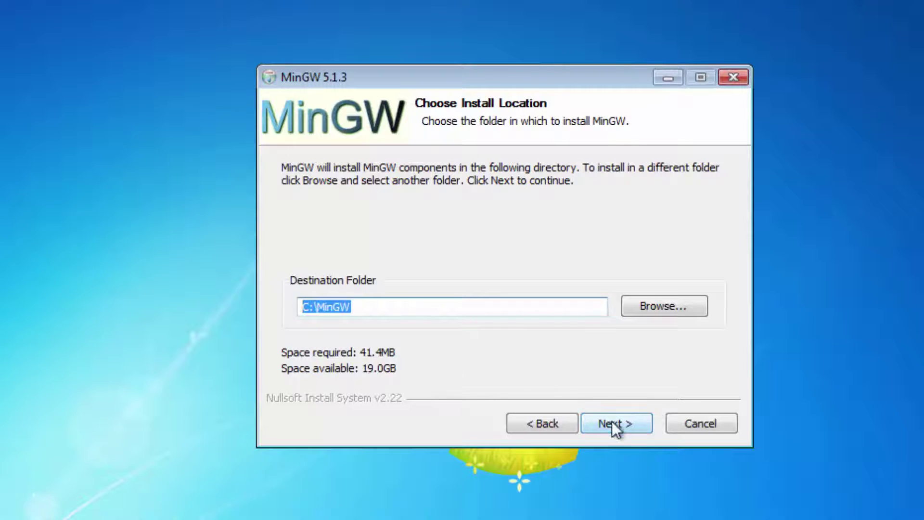
{"action": "left_click", "coordinate": [358, 314]}
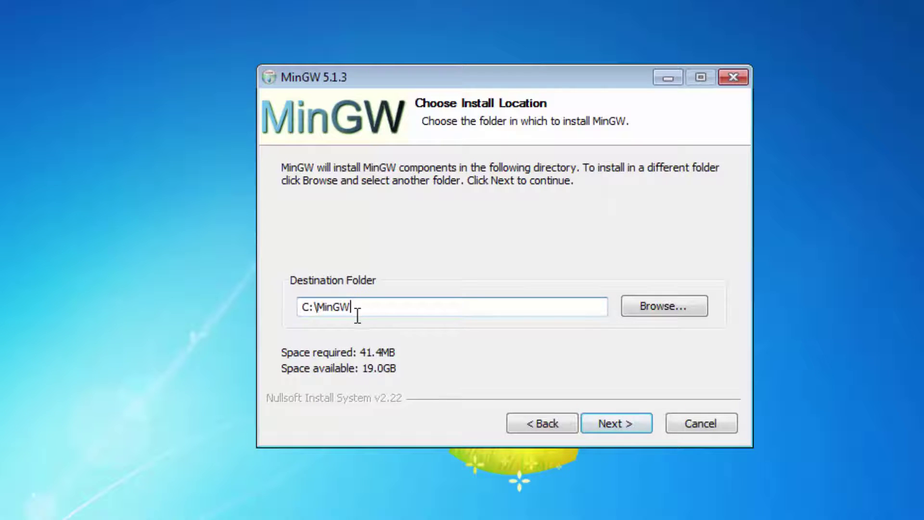
{"action": "left_click", "coordinate": [613, 423]}
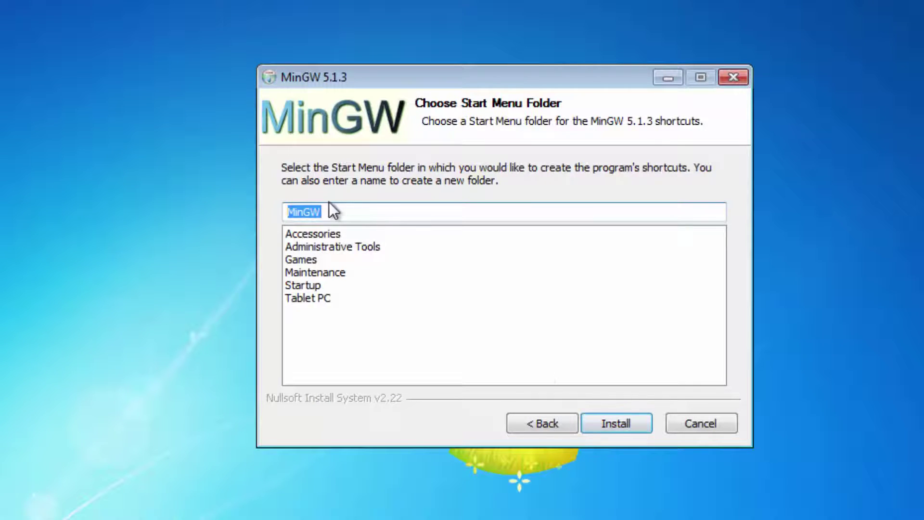
{"action": "left_click", "coordinate": [610, 423]}
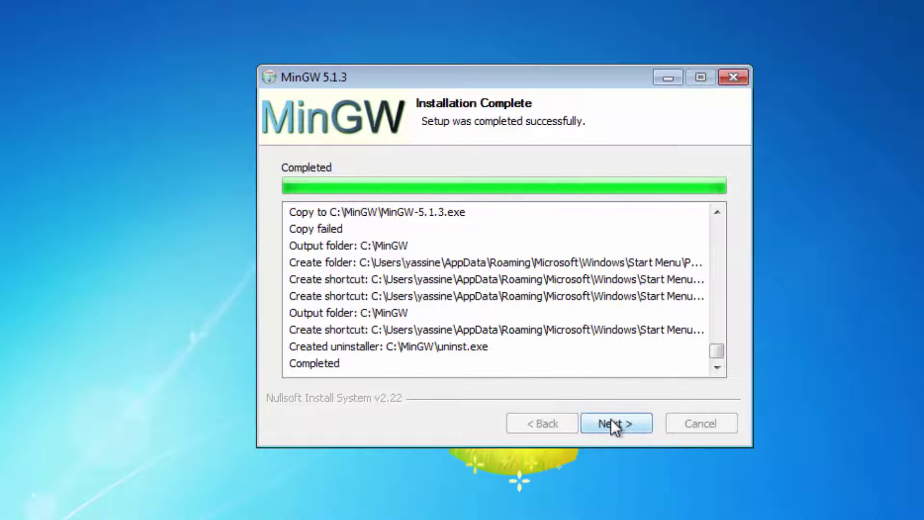
Step: Close the completed MinGW setup and open the bin folder inside C:\MinGW
{"action": "left_click", "coordinate": [619, 424]}
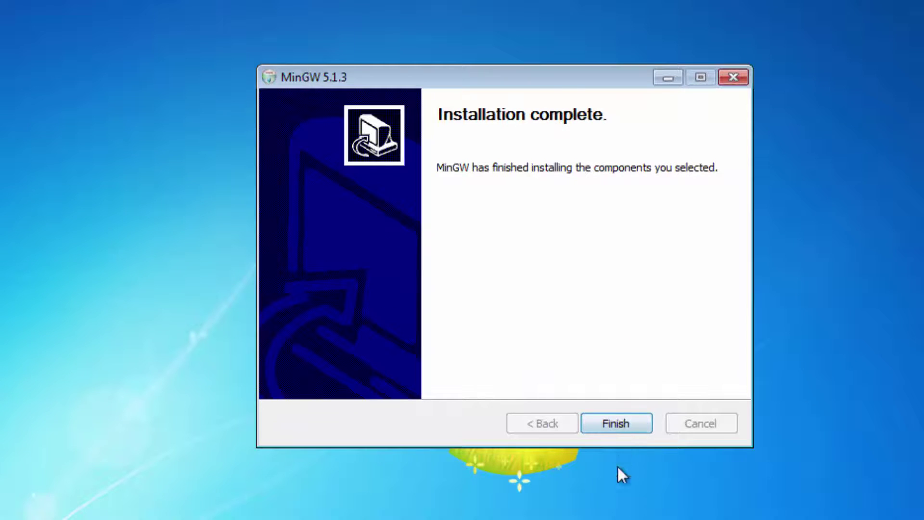
{"action": "left_click", "coordinate": [616, 426]}
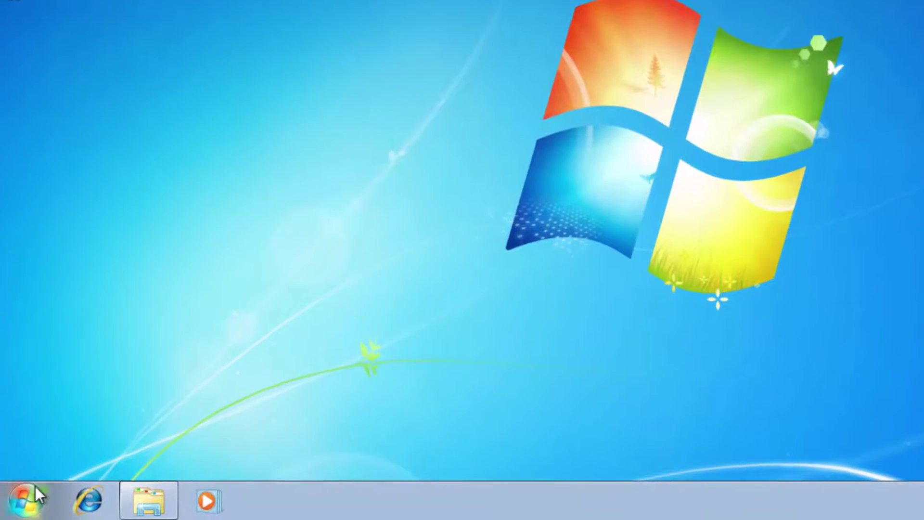
{"action": "left_click", "coordinate": [23, 502]}
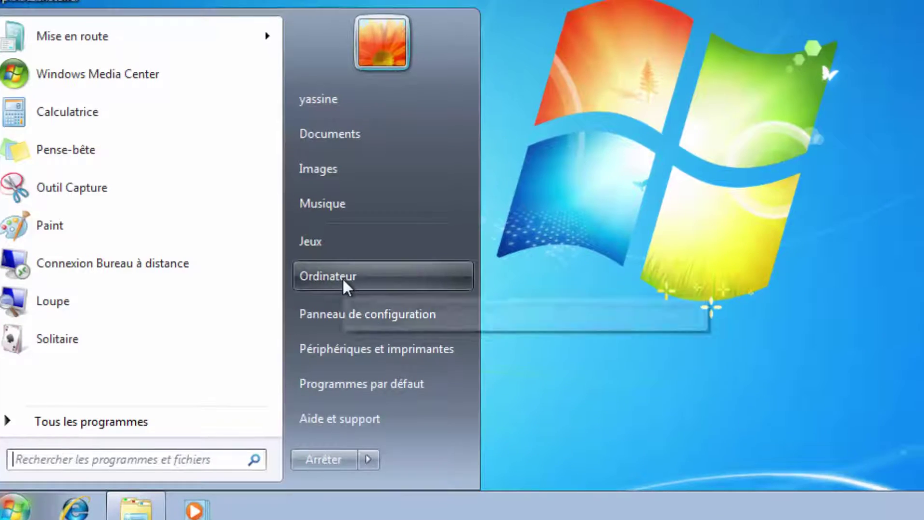
{"action": "left_click", "coordinate": [345, 272]}
{"action": "double_click", "coordinate": [343, 156]}
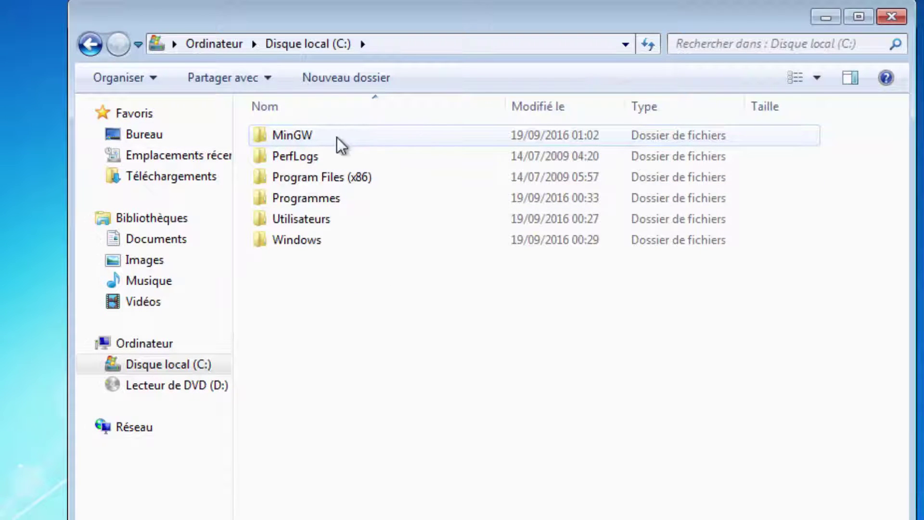
{"action": "double_click", "coordinate": [336, 139]}
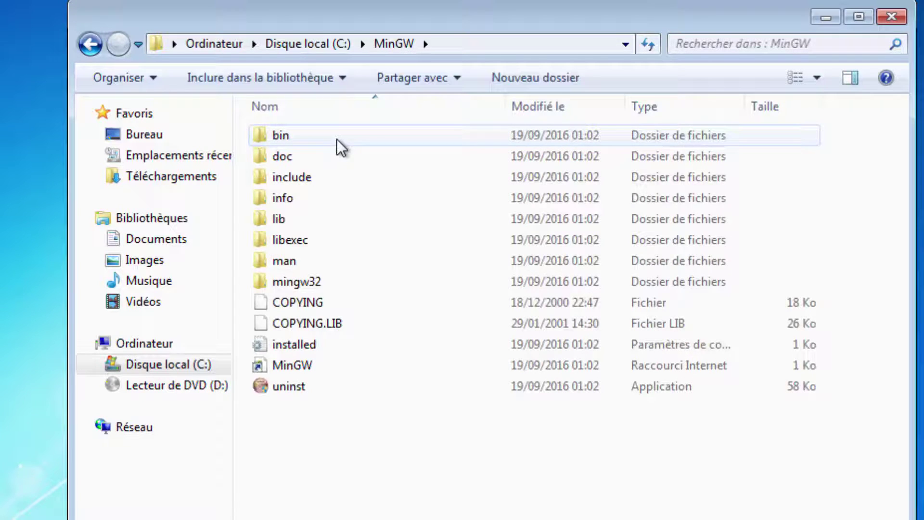
{"action": "double_click", "coordinate": [282, 135]}
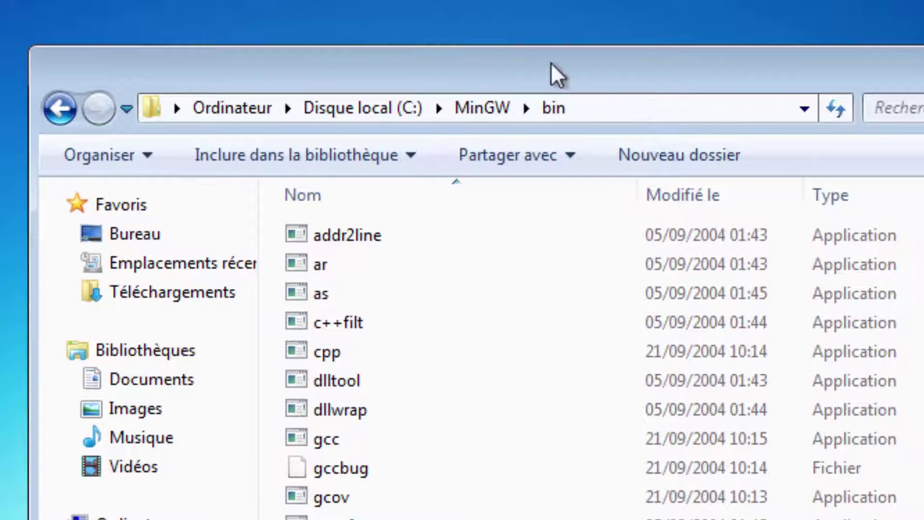
Step: Copy the bin folder's full path, C:\MinGW\bin
{"action": "left_click", "coordinate": [616, 108]}
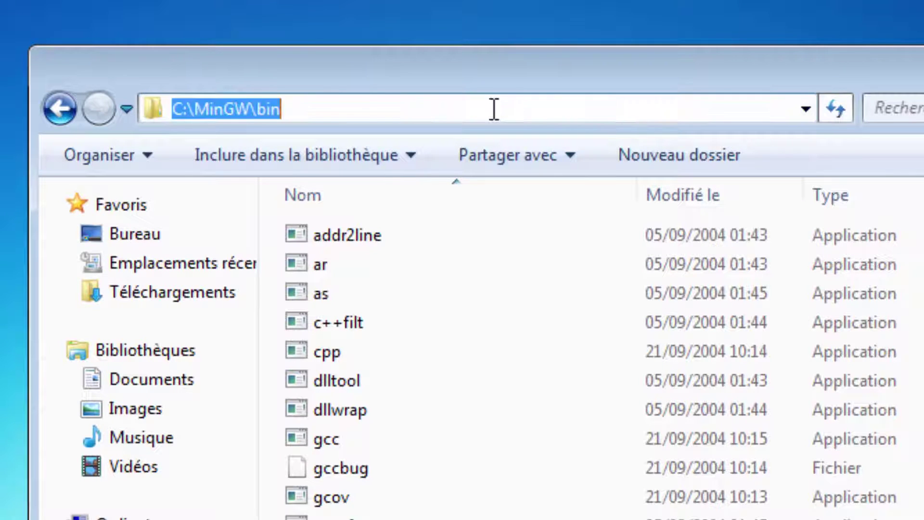
{"action": "right_click", "coordinate": [212, 110]}
{"action": "left_click", "coordinate": [302, 198]}
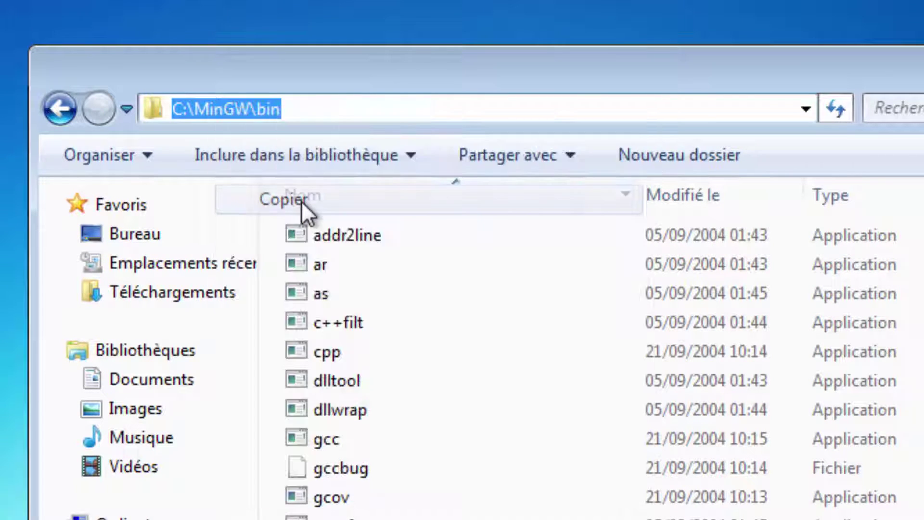
{"action": "right_click", "coordinate": [247, 109]}
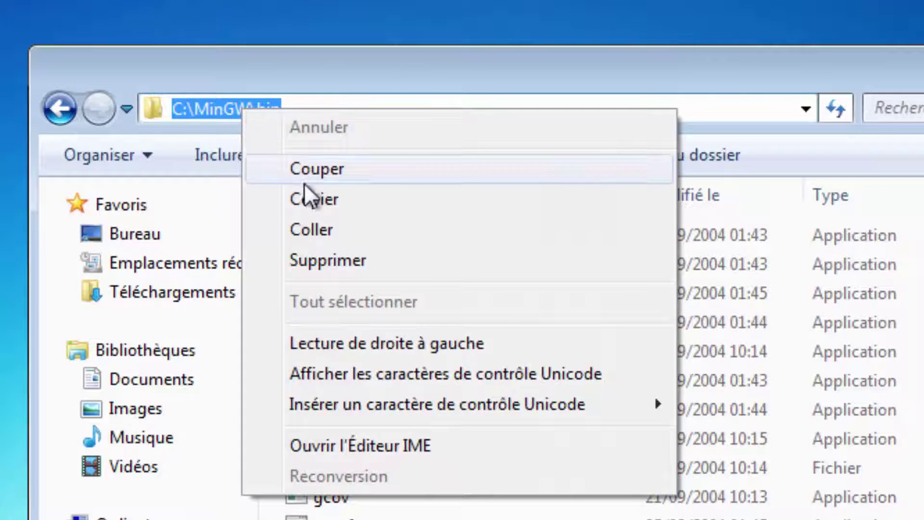
{"action": "left_click", "coordinate": [311, 201]}
Step: Go back to the computer's drives and reopen the C:\MinGW\bin folder
{"action": "left_click", "coordinate": [64, 110]}
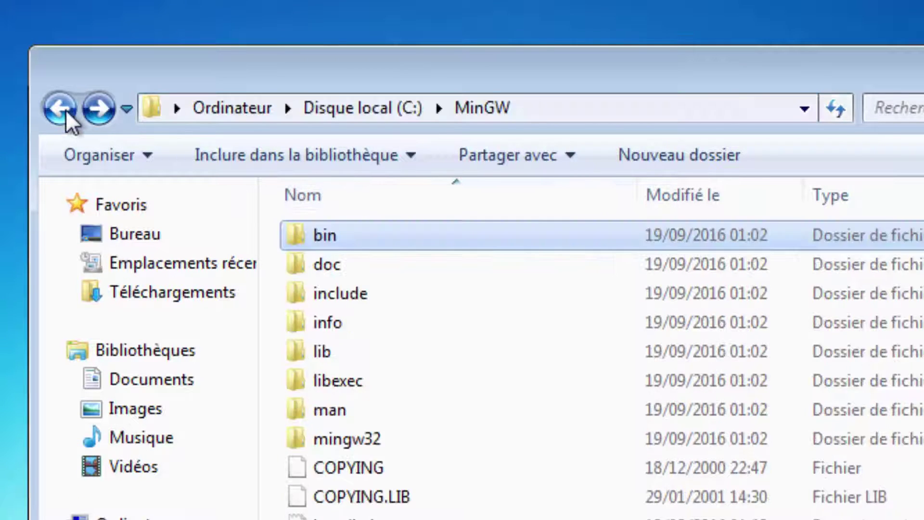
{"action": "left_click", "coordinate": [64, 110]}
{"action": "left_click", "coordinate": [64, 110]}
{"action": "double_click", "coordinate": [491, 262]}
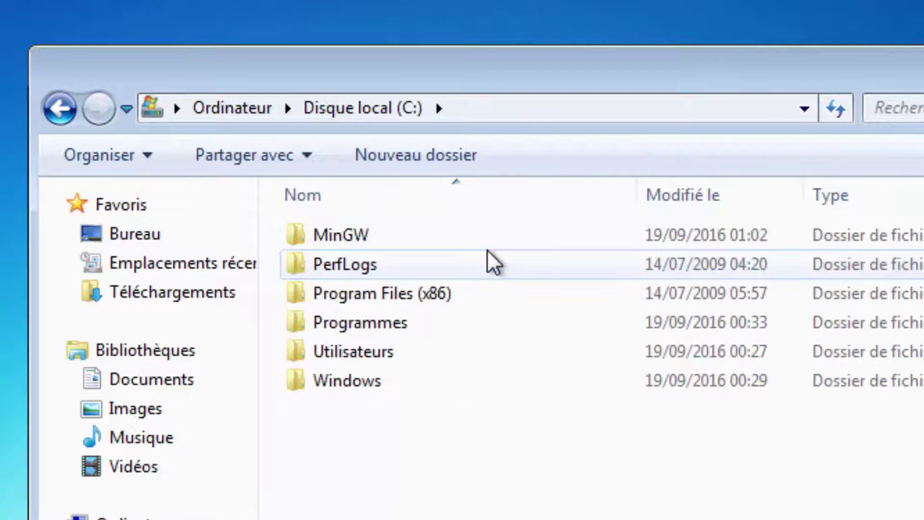
{"action": "double_click", "coordinate": [373, 236]}
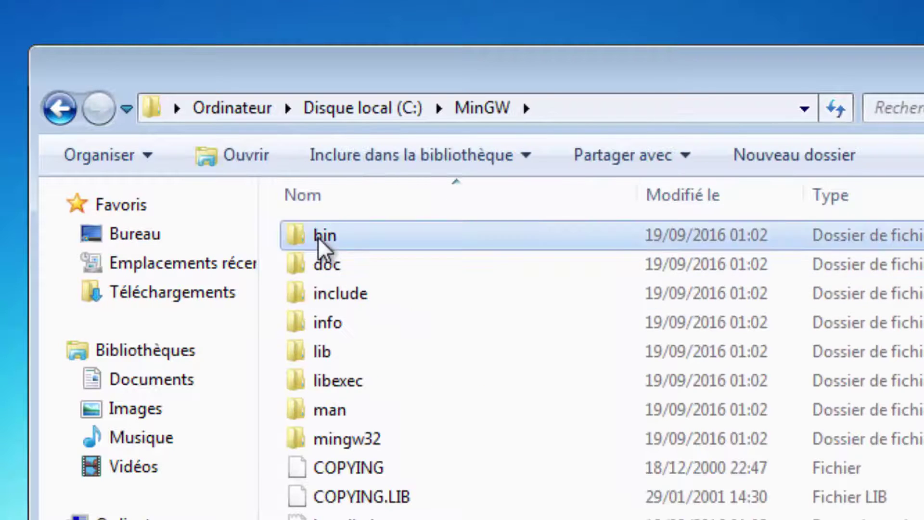
{"action": "double_click", "coordinate": [320, 236]}
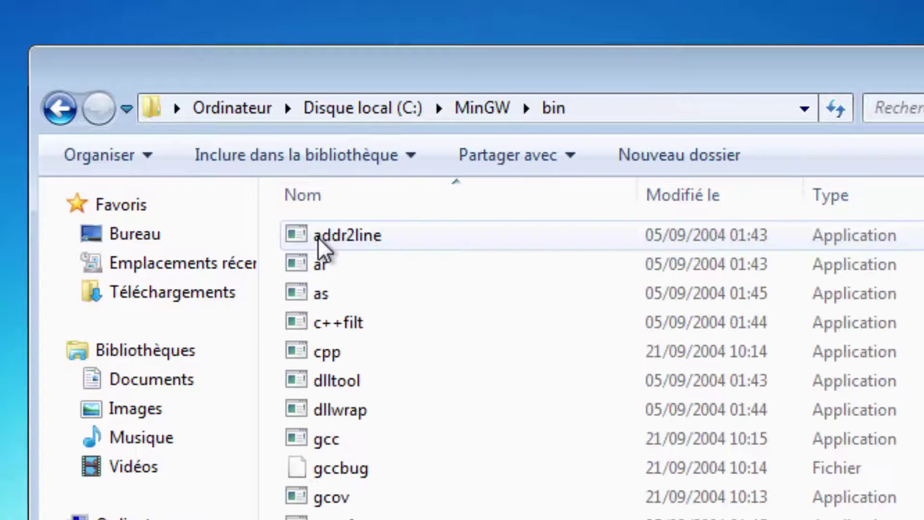
Step: Copy the path C:\MinGW\bin to the clipboard again and minimize the folder window
{"action": "left_click", "coordinate": [621, 107]}
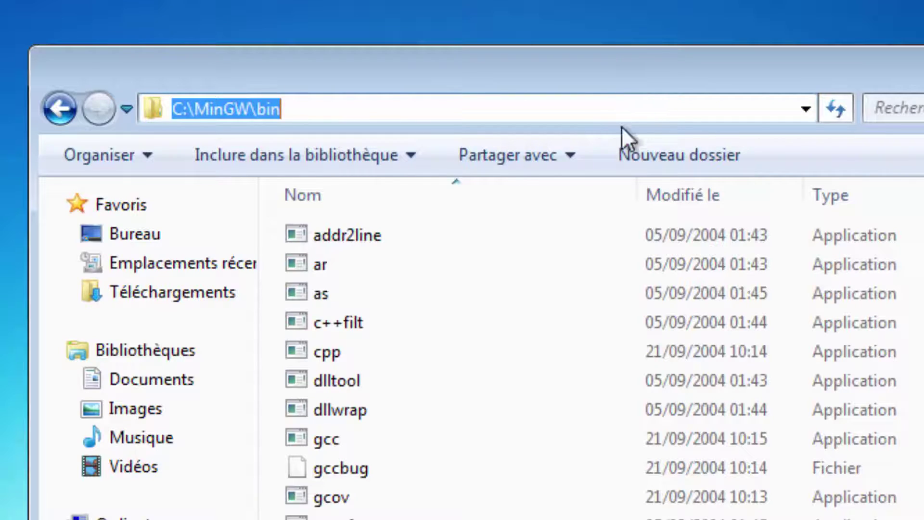
{"action": "right_click", "coordinate": [251, 108]}
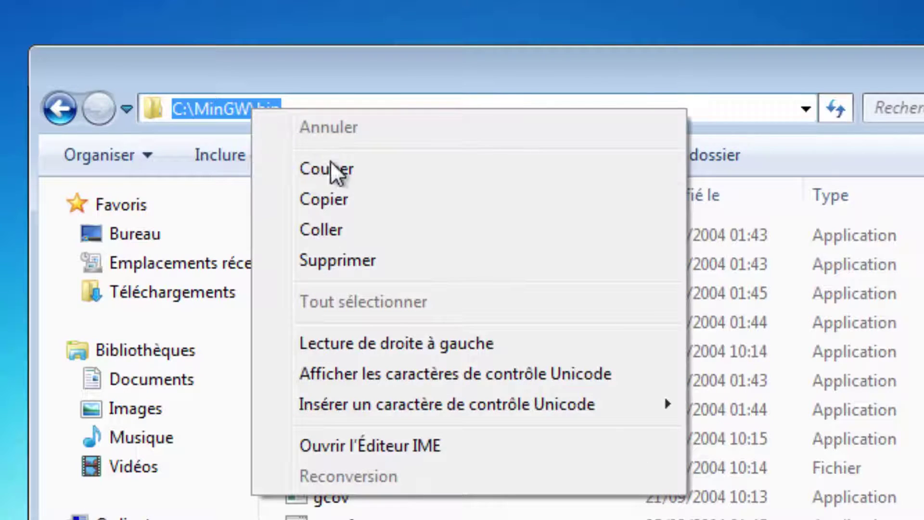
{"action": "left_click", "coordinate": [349, 200]}
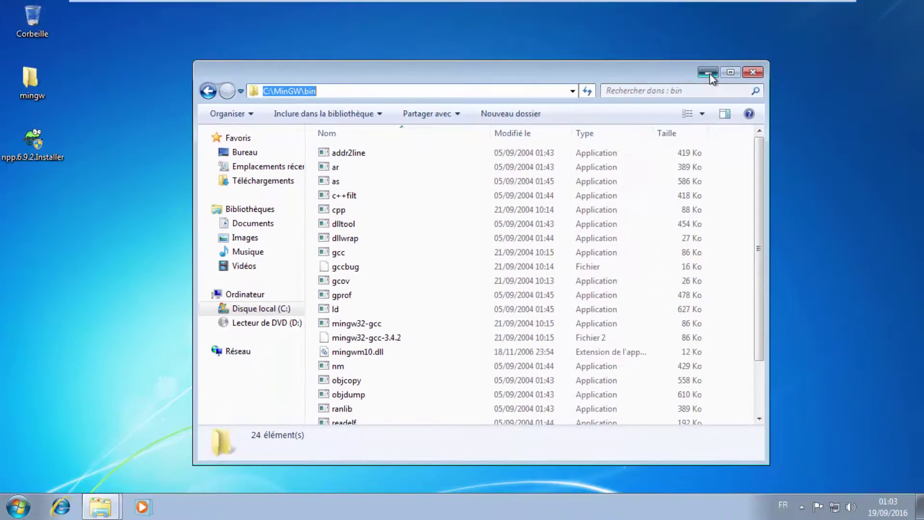
{"action": "left_click", "coordinate": [708, 72]}
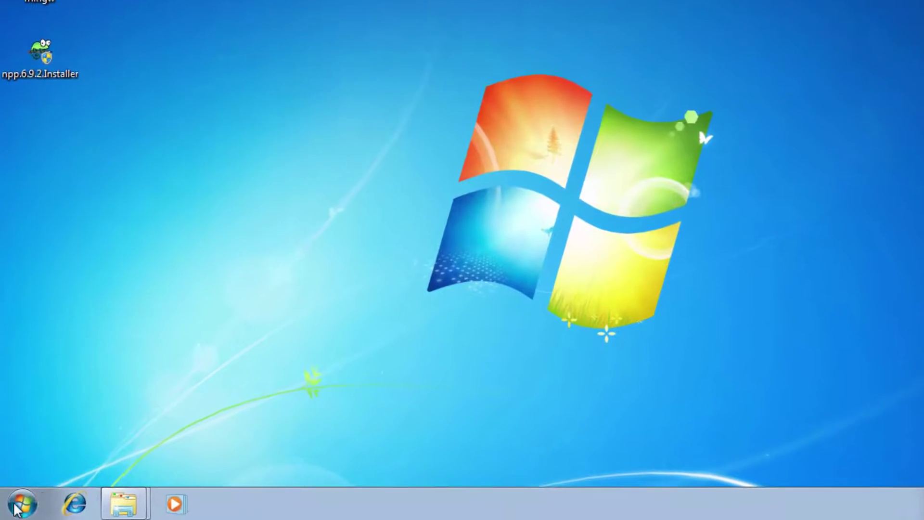
Step: Open the computer's system properties and bring up the environment variables from the advanced system settings
{"action": "left_click", "coordinate": [21, 504]}
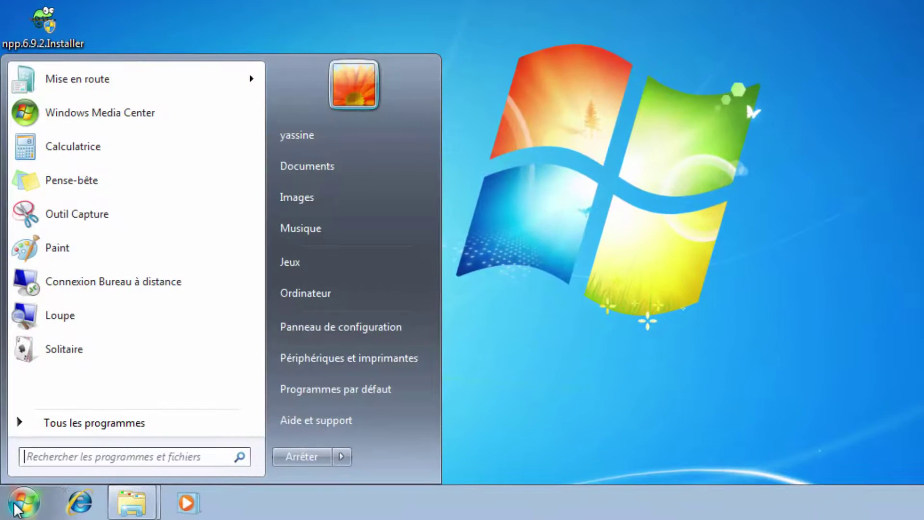
{"action": "right_click", "coordinate": [356, 296]}
{"action": "left_click", "coordinate": [421, 440]}
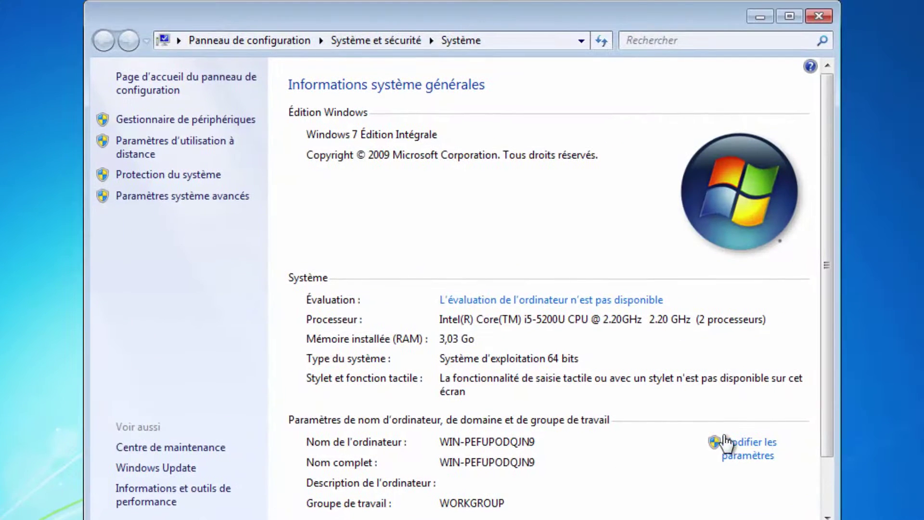
{"action": "left_click", "coordinate": [751, 445]}
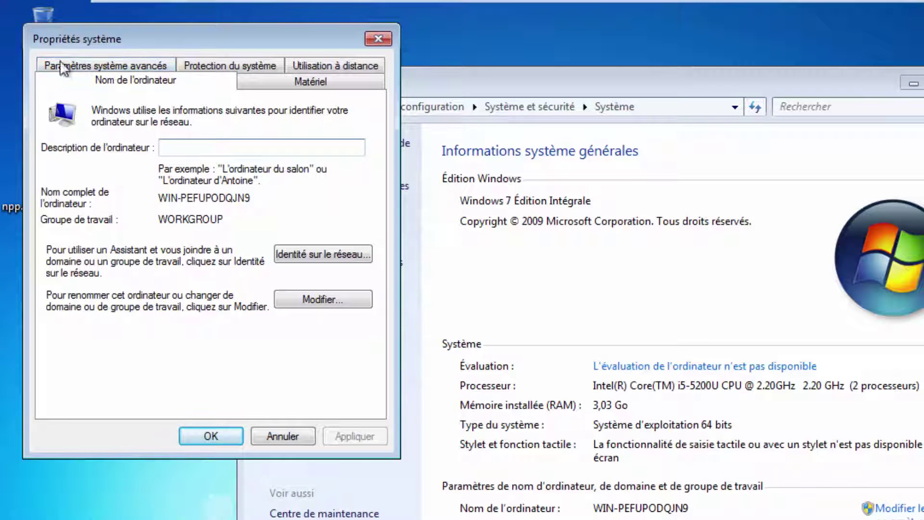
{"action": "left_click_drag", "start_coordinate": [106, 35], "coordinate": [299, 48]}
{"action": "left_click", "coordinate": [285, 76]}
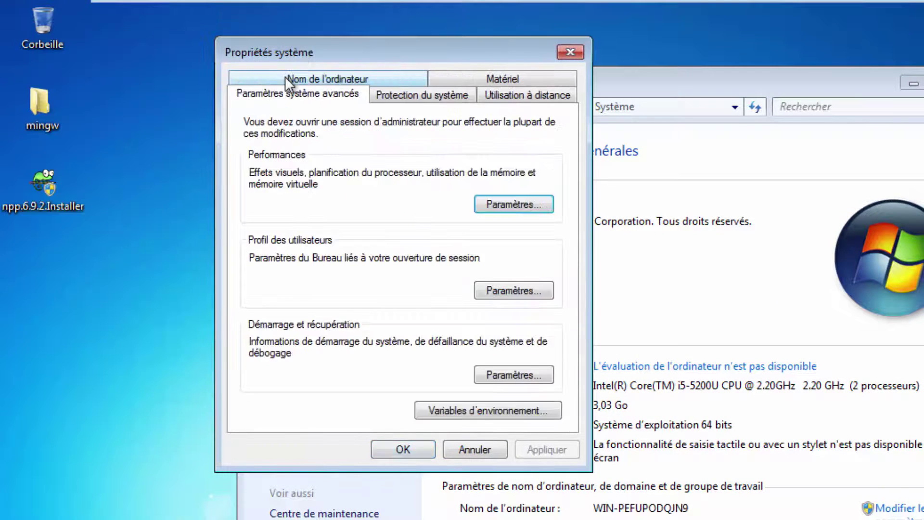
{"action": "left_click", "coordinate": [527, 413]}
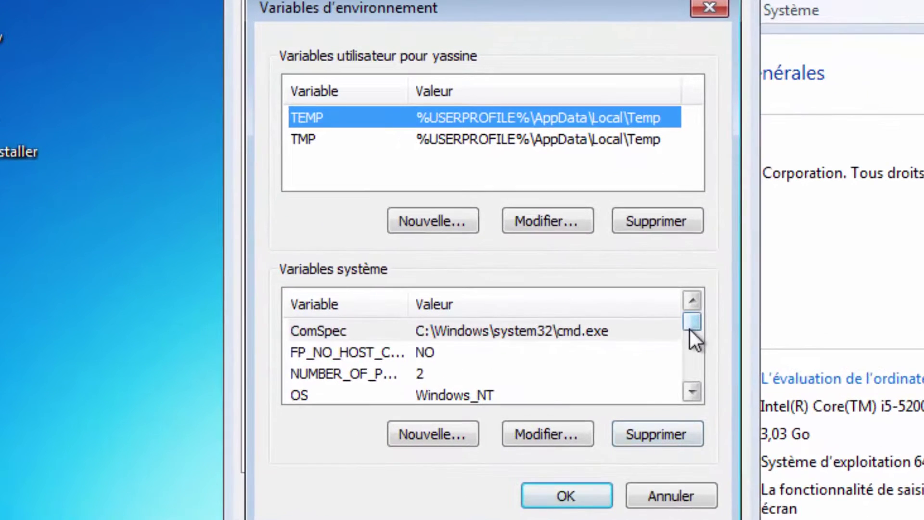
Step: Replace the value of the system variable Path with C:\MinGW\bin, confirm the changes and put away the system information window
{"action": "left_click_drag", "start_coordinate": [637, 331], "coordinate": [637, 347]}
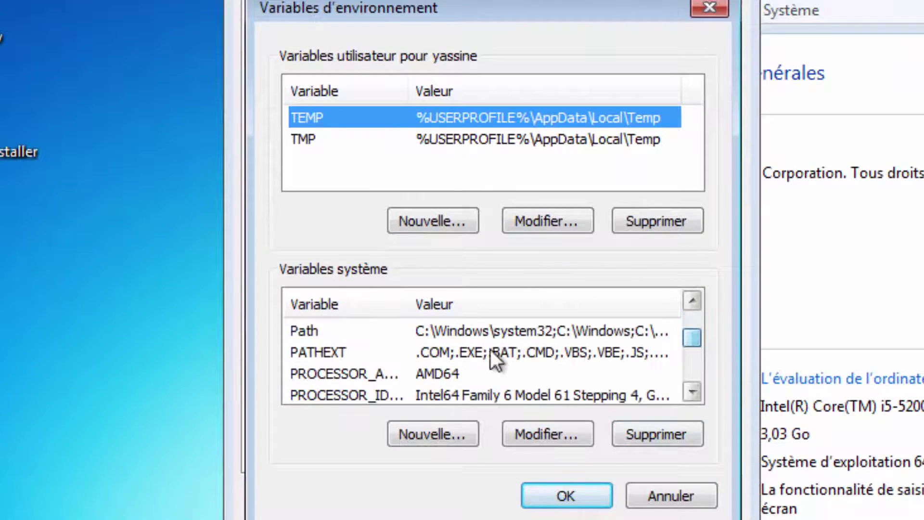
{"action": "left_click", "coordinate": [313, 330]}
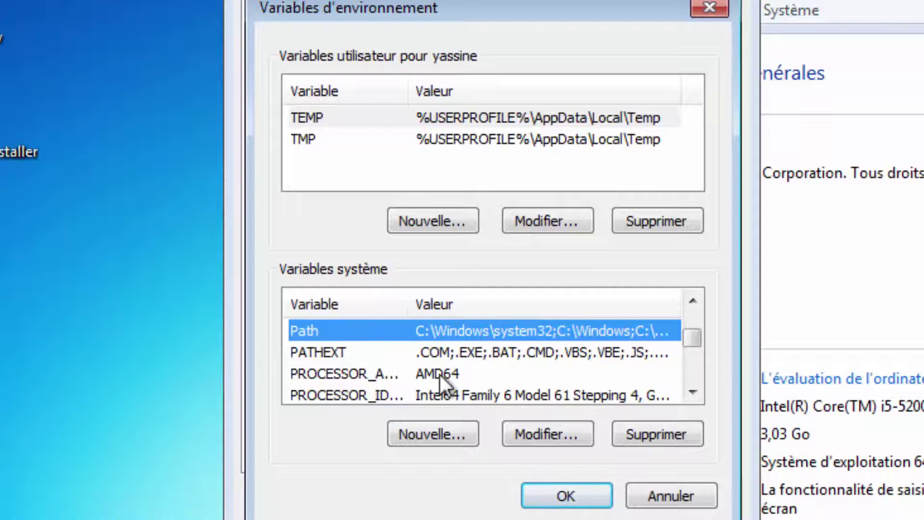
{"action": "left_click", "coordinate": [545, 438]}
{"action": "right_click", "coordinate": [548, 169]}
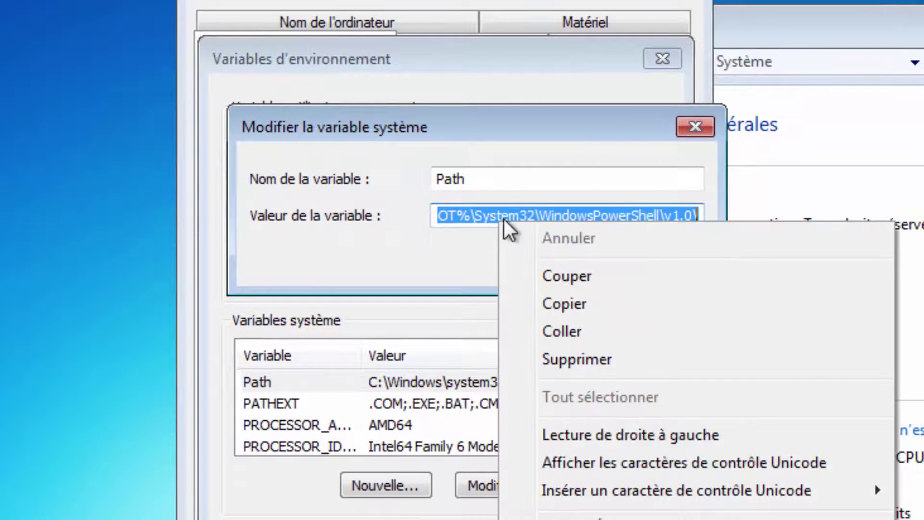
{"action": "left_click", "coordinate": [561, 332]}
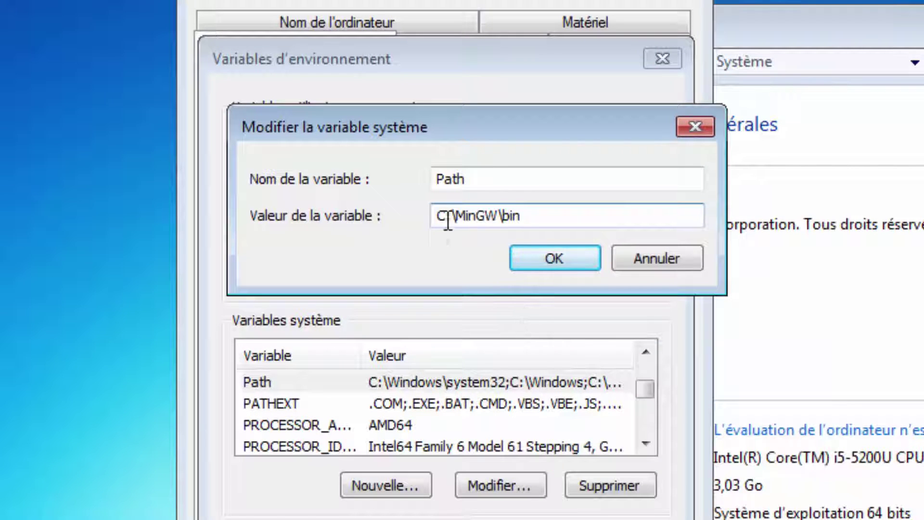
{"action": "left_click", "coordinate": [563, 247]}
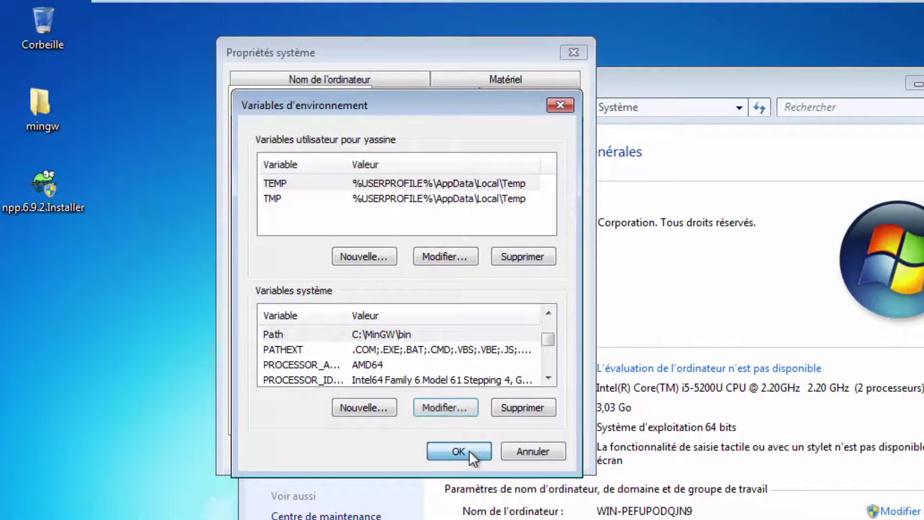
{"action": "left_click", "coordinate": [469, 449]}
{"action": "left_click", "coordinate": [409, 449]}
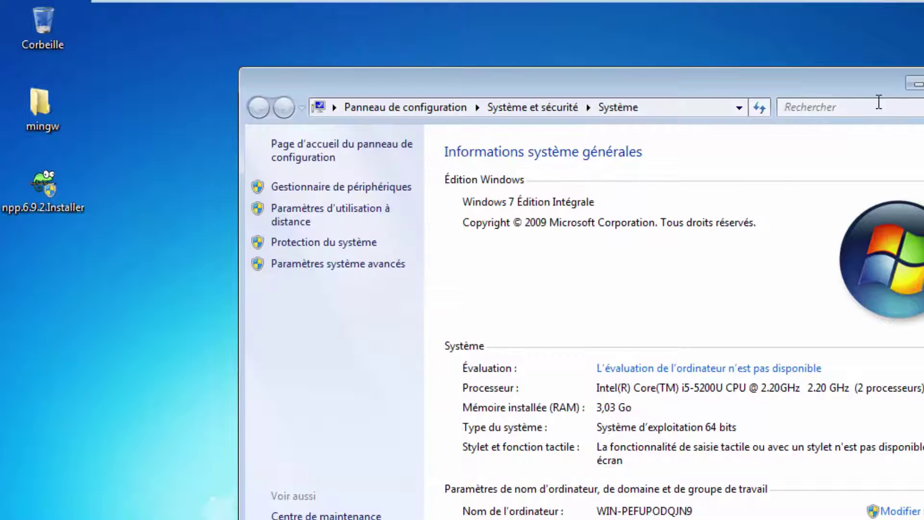
{"action": "left_click", "coordinate": [921, 83]}
Step: Launch npp.6.9.2.Installer, authorize it to make changes, and continue with Français as the installer language
{"action": "double_click", "coordinate": [52, 194]}
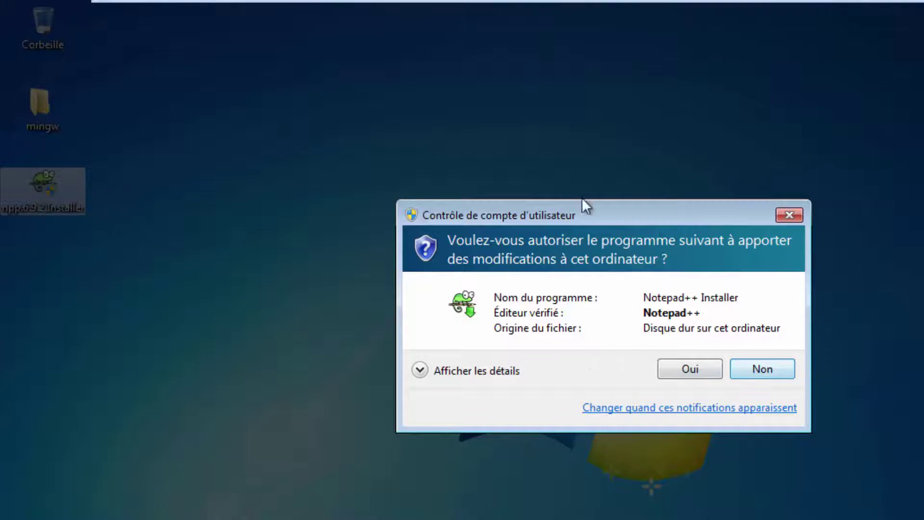
{"action": "left_click_drag", "start_coordinate": [602, 215], "coordinate": [587, 140]}
{"action": "left_click", "coordinate": [676, 293]}
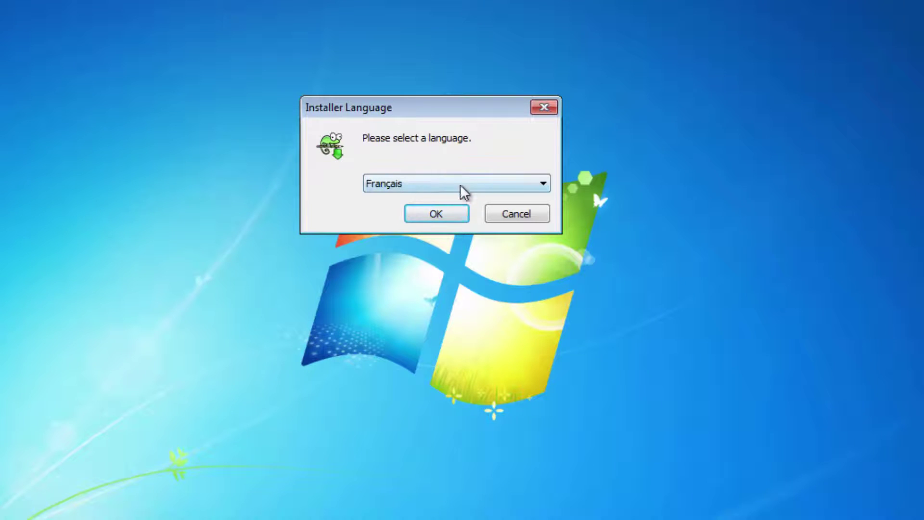
{"action": "left_click", "coordinate": [455, 212]}
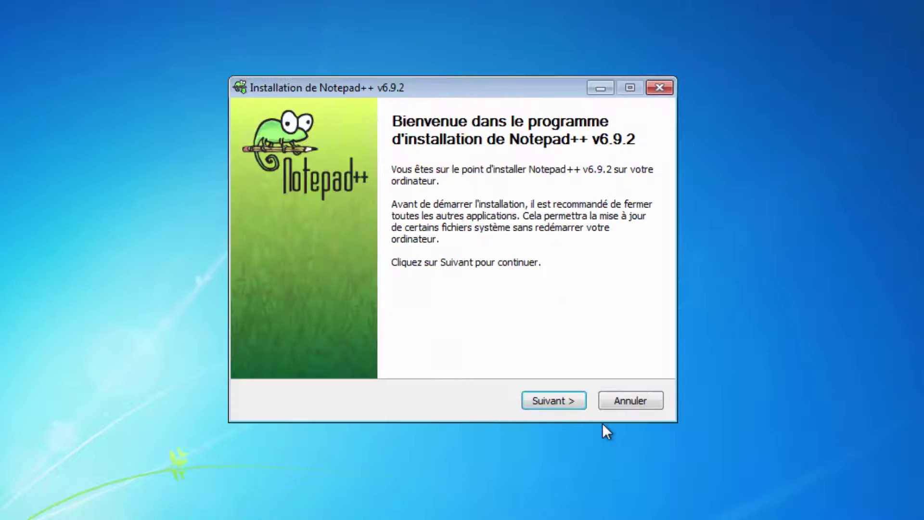
Step: Accept the Notepad++ license, keep C:\Program Files (x86)\Notepad++ as the installation folder, and continue with the preselected Personnalisée components
{"action": "left_click", "coordinate": [551, 405]}
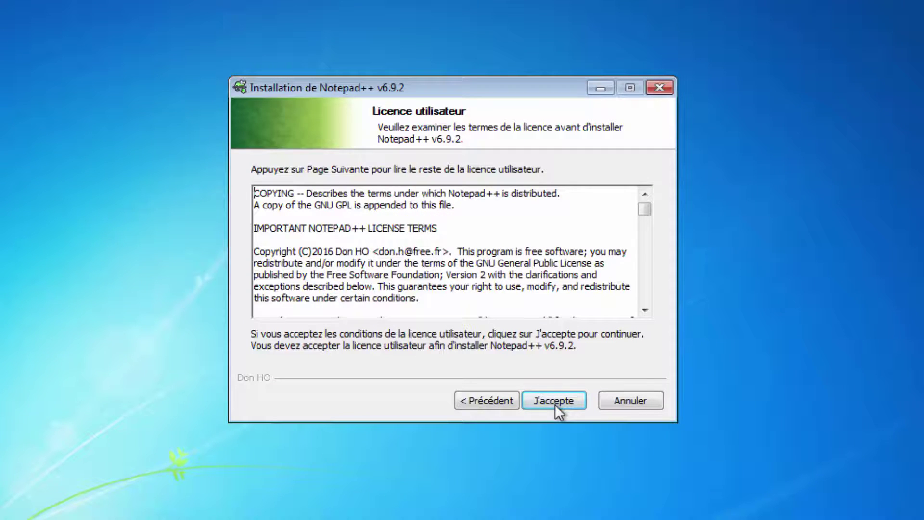
{"action": "left_click", "coordinate": [555, 402]}
{"action": "left_click_drag", "start_coordinate": [457, 295], "coordinate": [265, 295]}
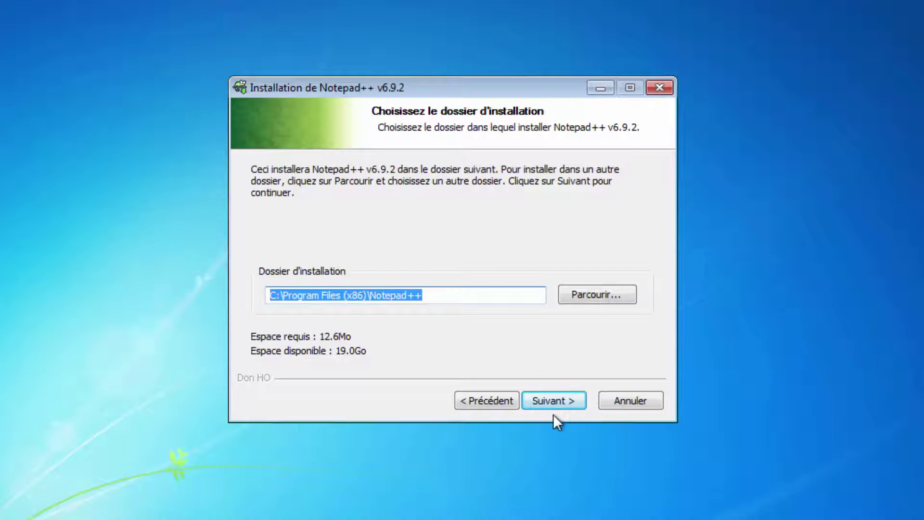
{"action": "left_click", "coordinate": [565, 407]}
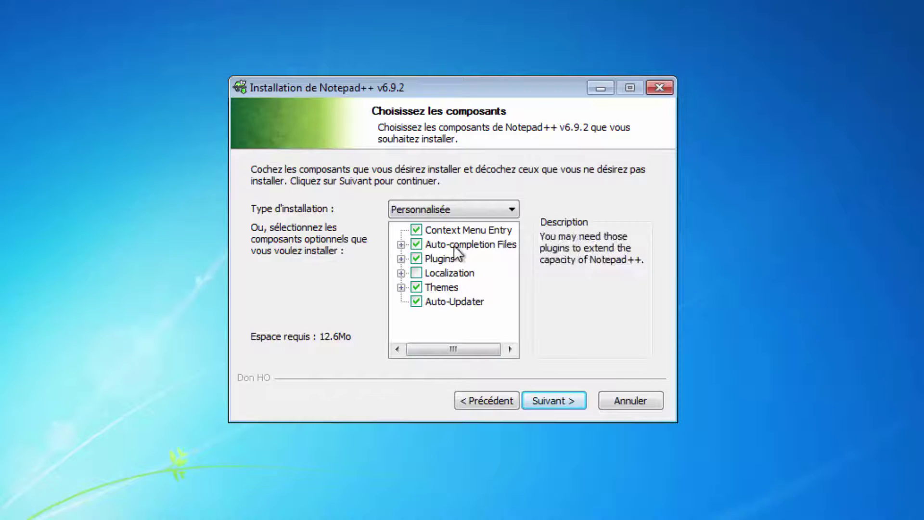
{"action": "left_click", "coordinate": [563, 396]}
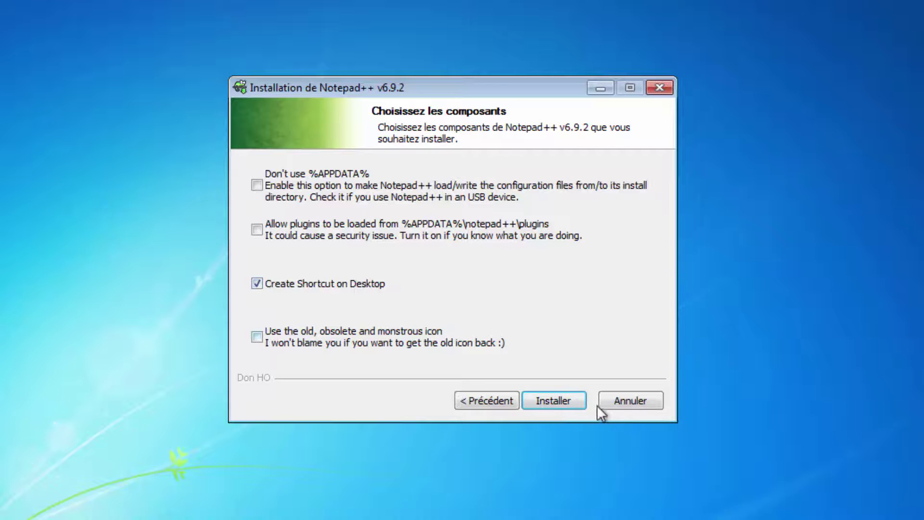
Step: Install Notepad++ with the desktop shortcut option kept, and finish by launching it in a maximized window
{"action": "left_click", "coordinate": [561, 405]}
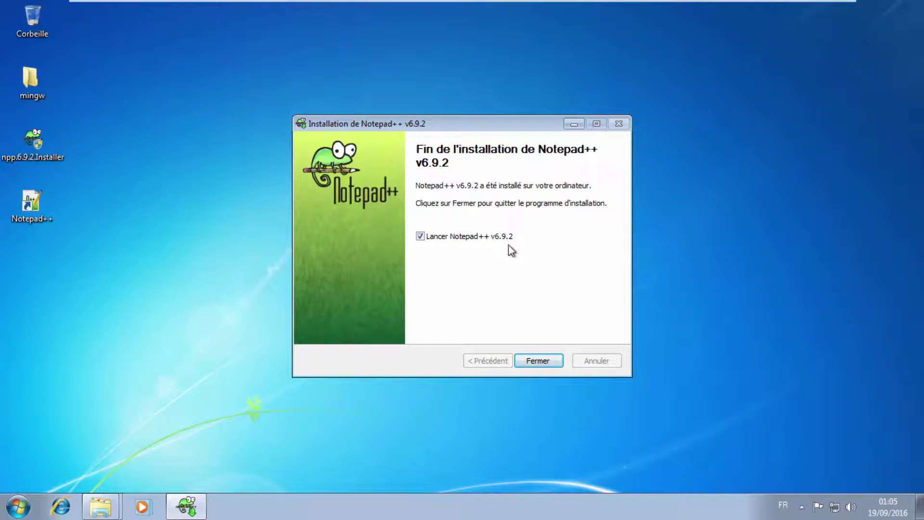
{"action": "left_click", "coordinate": [541, 358]}
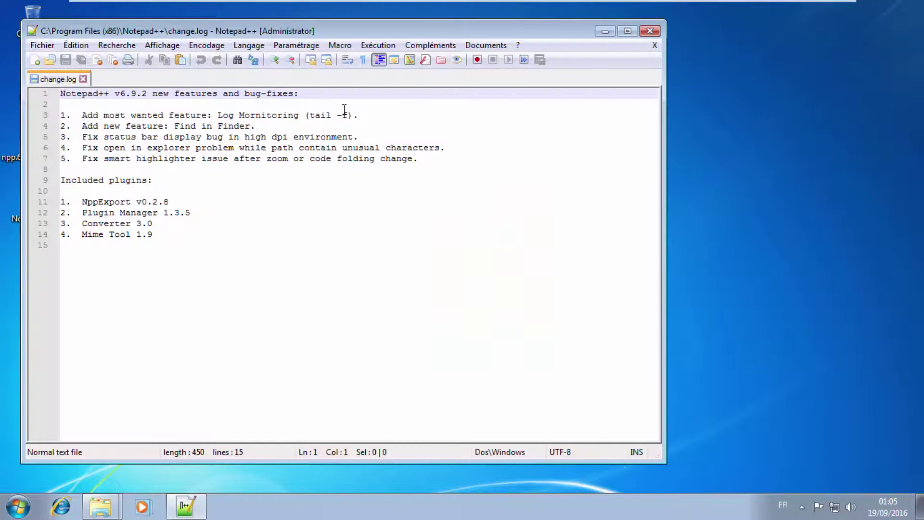
{"action": "double_click", "coordinate": [406, 30]}
Step: Set the syntax language of change.log to C and delete all of its existing text
{"action": "left_click", "coordinate": [204, 219]}
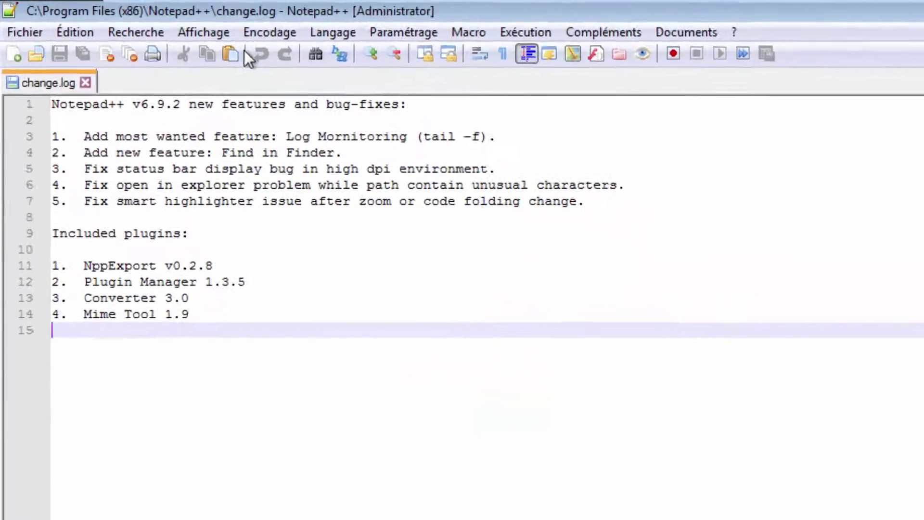
{"action": "left_click", "coordinate": [251, 25]}
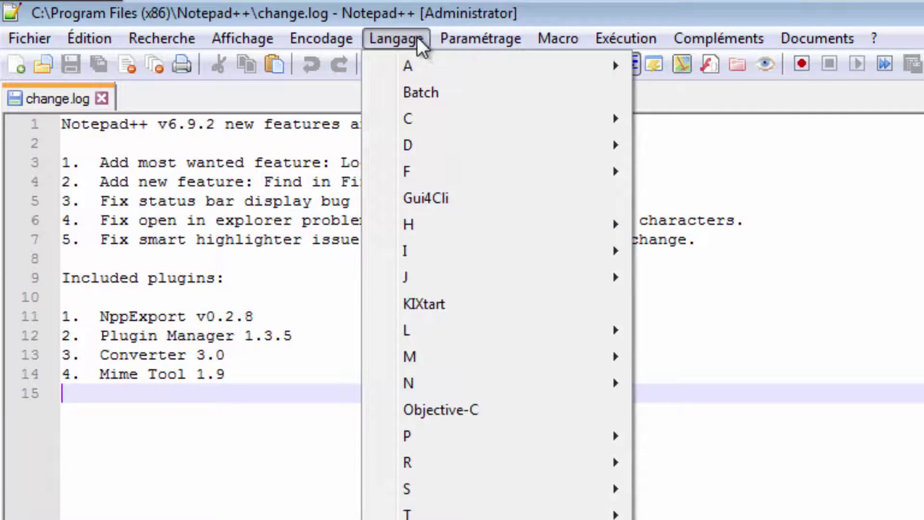
{"action": "mouse_move", "coordinate": [438, 132]}
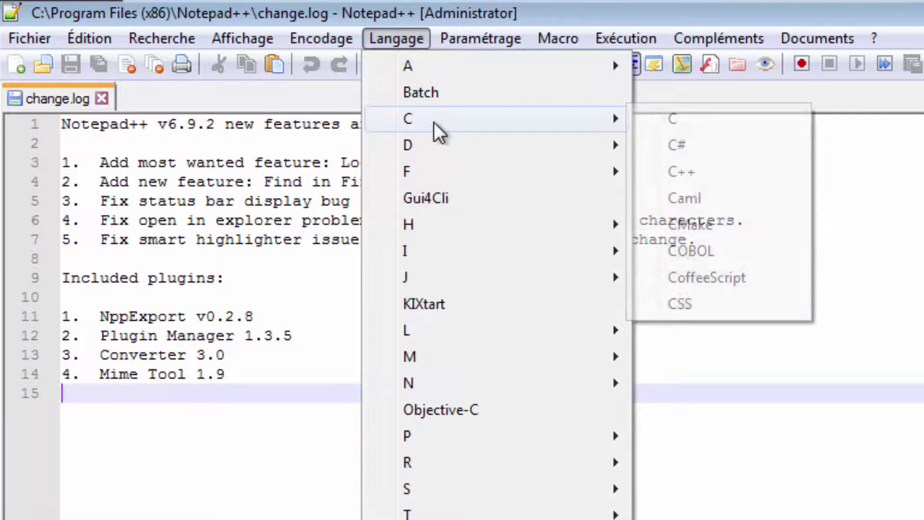
{"action": "left_click", "coordinate": [715, 119]}
{"action": "left_click_drag", "start_coordinate": [364, 390], "coordinate": [43, 104]}
{"action": "key", "text": "Delete"}
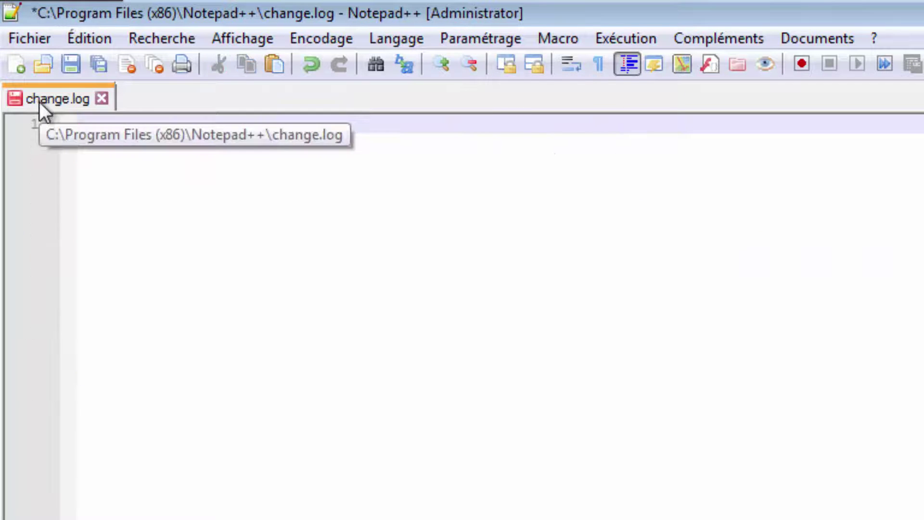
Step: Write the header line #include<stdio.h> at the start of the emptied document
{"action": "type", "text": "#incl"}
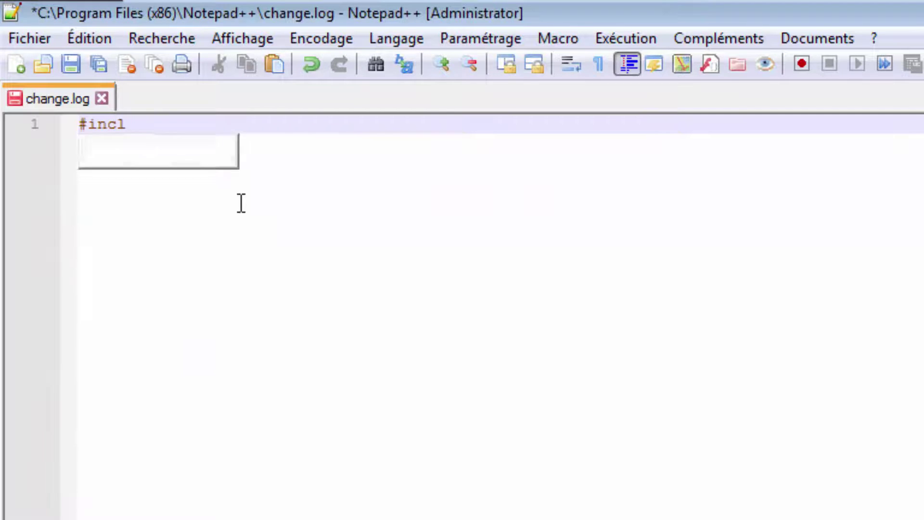
{"action": "type", "text": "ude<ts"}
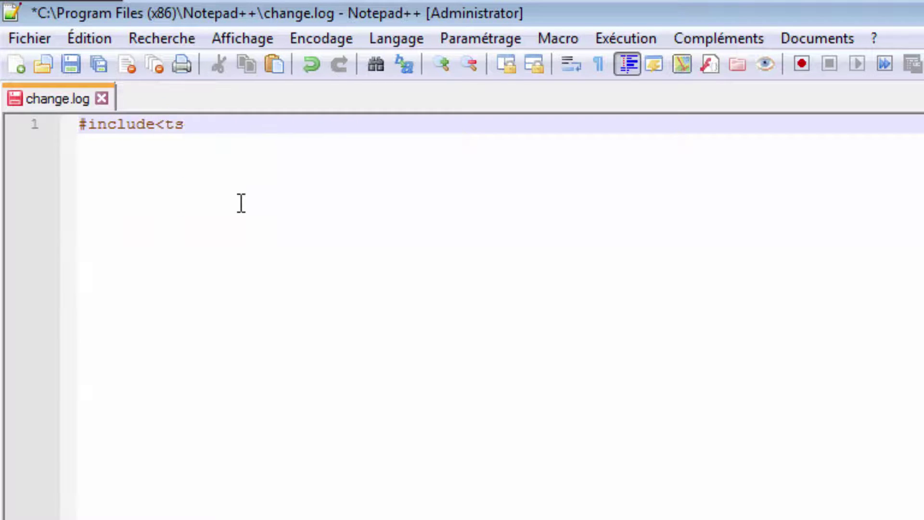
{"action": "key", "text": "BackSpace"}
{"action": "key", "text": "BackSpace"}
{"action": "type", "text": "stdiop"}
{"action": "key", "text": "BackSpace"}
{"action": "type", "text": ".h>"}
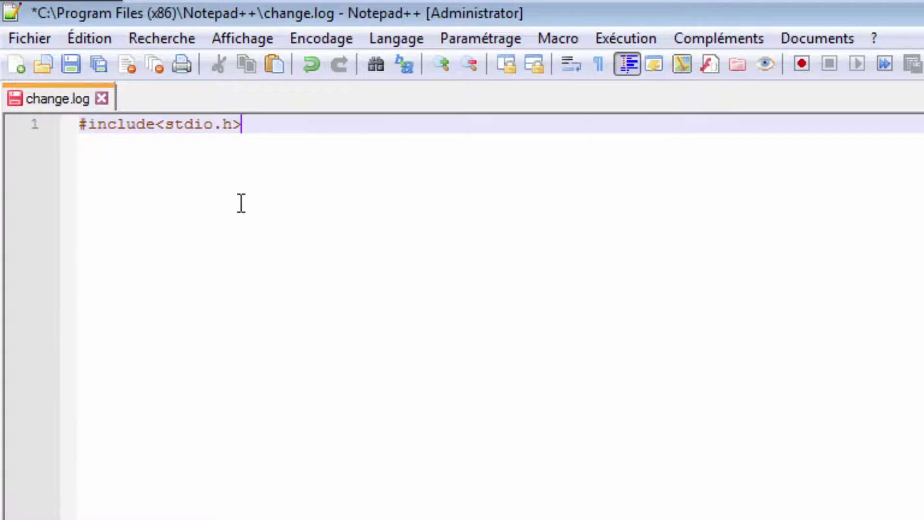
Step: Add void main() on line 3, with an opening brace on line 5 and a closing brace after several blank lines
{"action": "key", "text": "Return"}
{"action": "key", "text": "Return"}
{"action": "type", "text": "void mùain"}
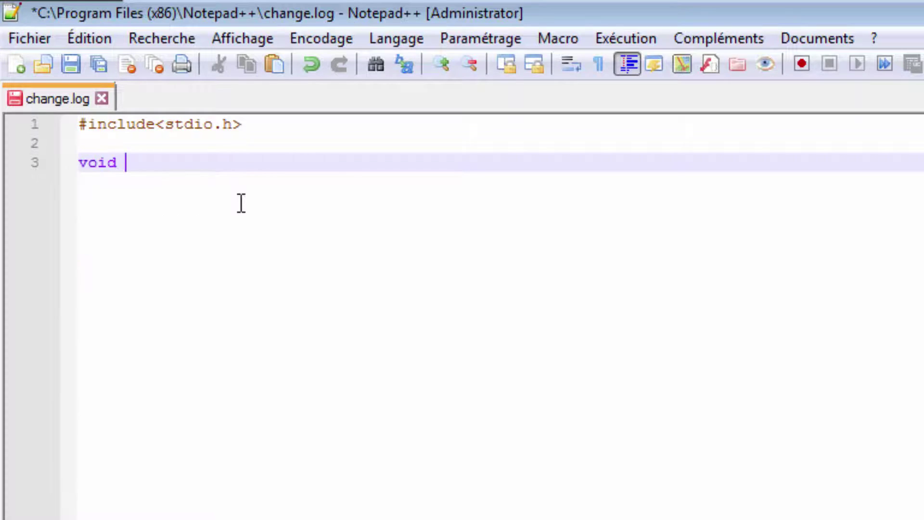
{"action": "key", "text": "Left"}
{"action": "key", "text": "BackSpace"}
{"action": "key", "text": "BackSpace"}
{"action": "key", "text": "BackSpace"}
{"action": "type", "text": "ain()"}
{"action": "key", "text": "Return"}
{"action": "key", "text": "Return"}
{"action": "type", "text": "{"}
{"action": "key", "text": "Return"}
{"action": "key", "text": "Return"}
{"action": "key", "text": "Return"}
{"action": "key", "text": "Return"}
{"action": "key", "text": "Return"}
{"action": "key", "text": "Return"}
Step: Inside main, on line 8, add a printf statement that outputs "Vhannel Thepronet , " followed by the author's full name and \n, ending with a semicolon
{"action": "key", "text": "Up"}
{"action": "key", "text": "Up"}
{"action": "key", "text": "Up"}
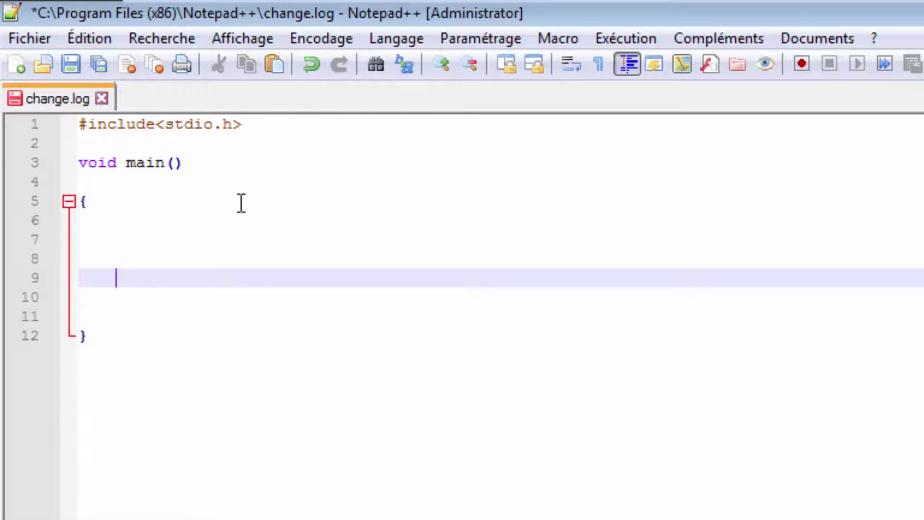
{"action": "type", "text": "printf"}
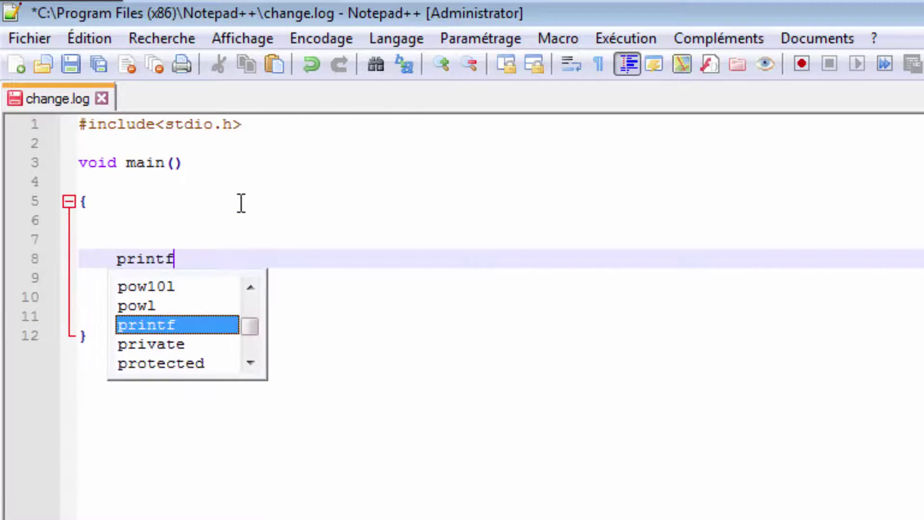
{"action": "type", "text": "(\"Vhannel "}
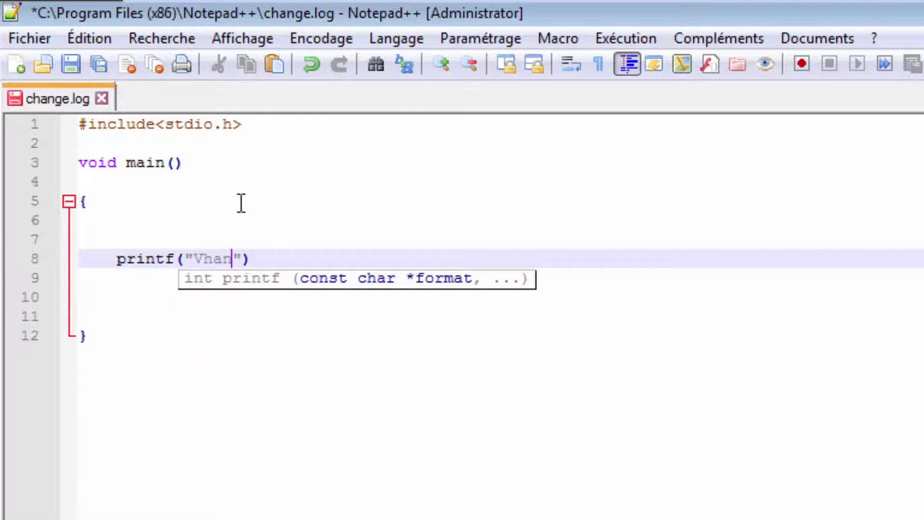
{"action": "type", "text": "Thepronet "}
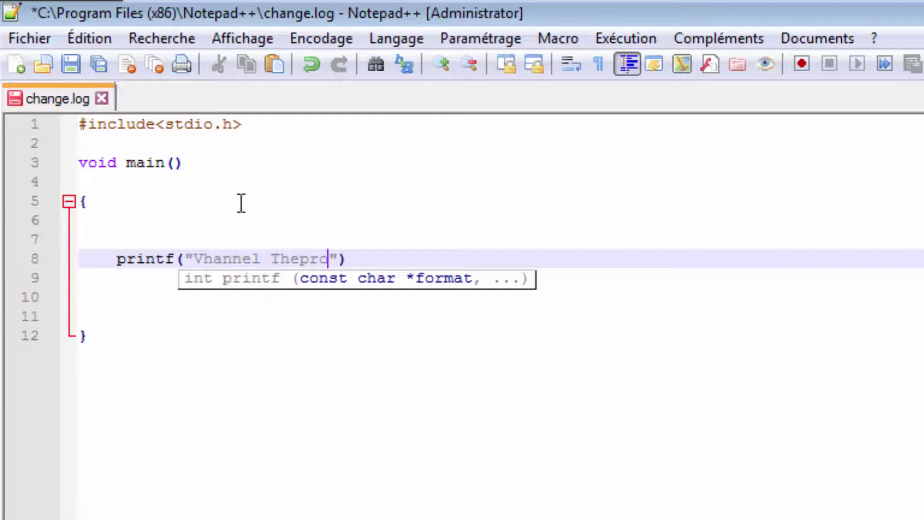
{"action": "type", "text": ", Yassin"}
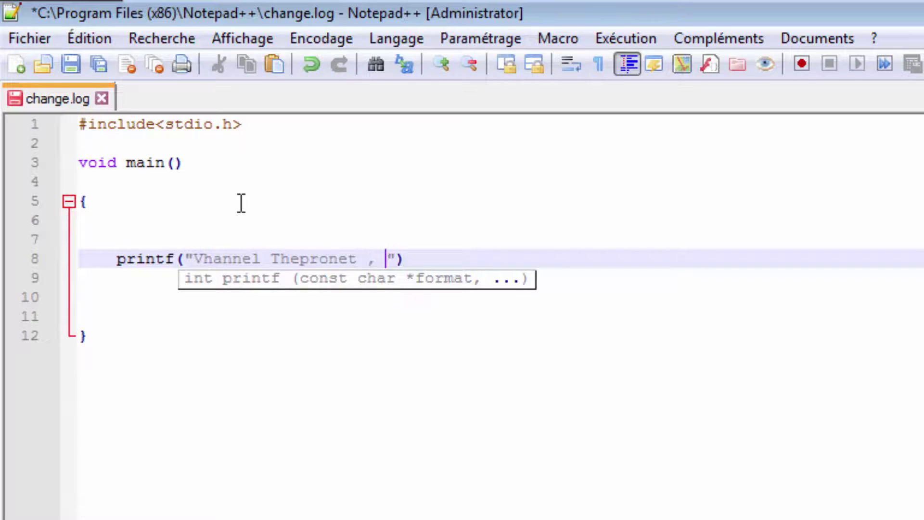
{"action": "type", "text": "e Ennajem "}
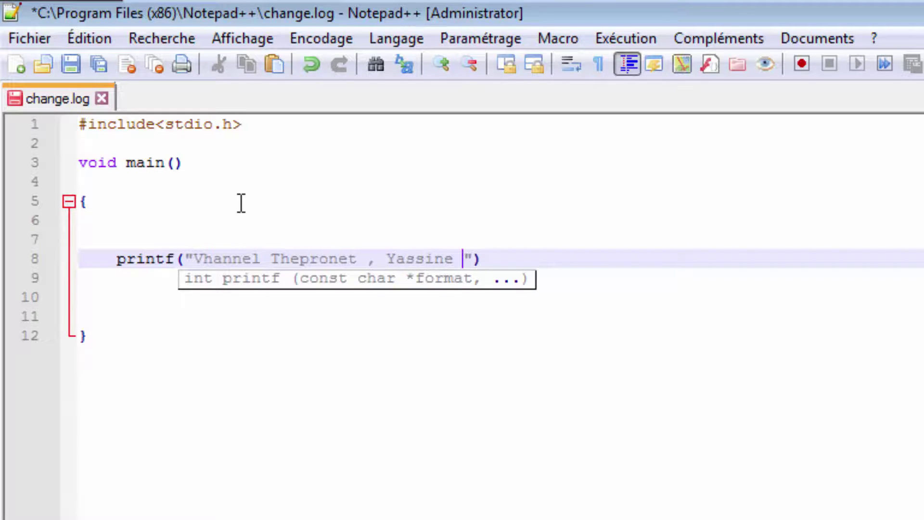
{"action": "type", "text": "\\n"}
{"action": "key", "text": "End"}
{"action": "type", "text": ";"}
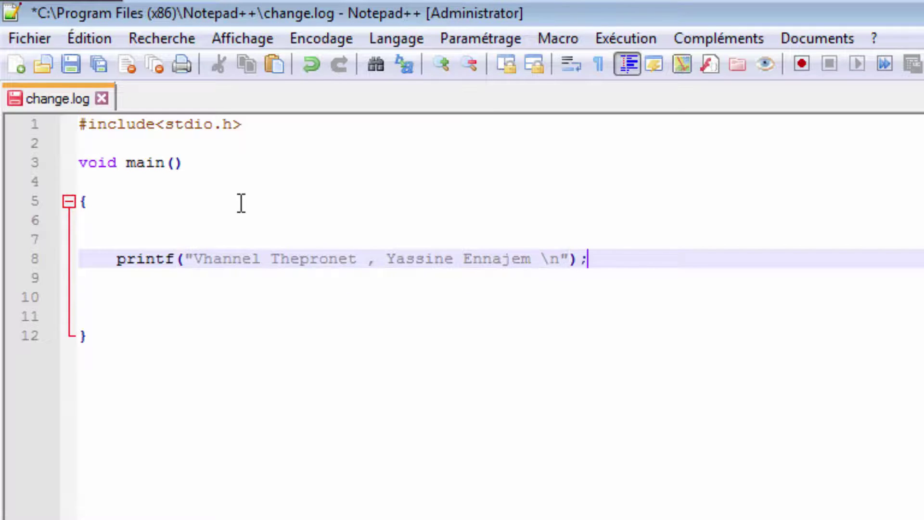
Step: Save the program under a new name as tp1.c on the desktop (Bureau), with the type C source file
{"action": "left_click", "coordinate": [23, 39]}
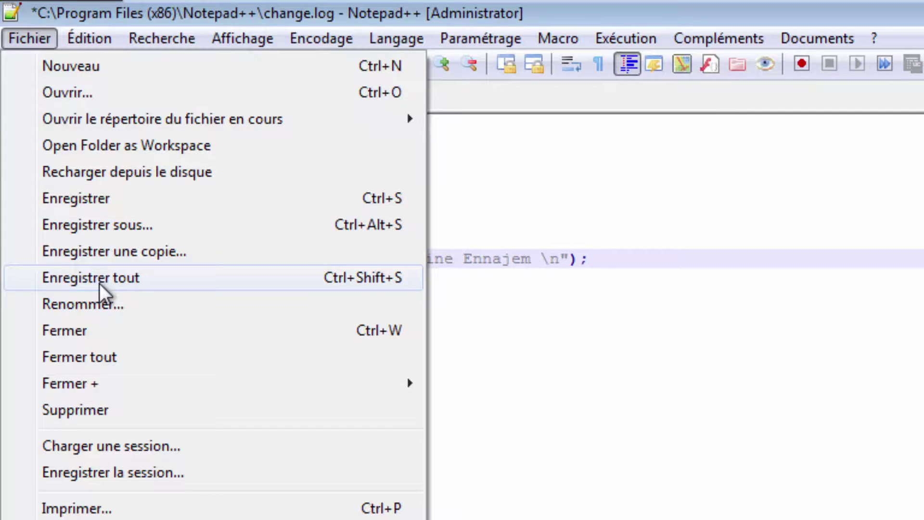
{"action": "left_click", "coordinate": [128, 227]}
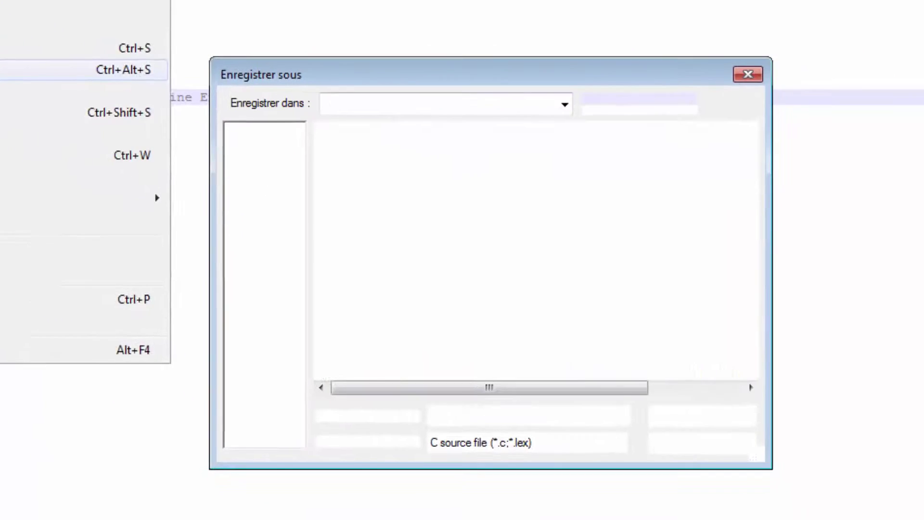
{"action": "left_click", "coordinate": [276, 218]}
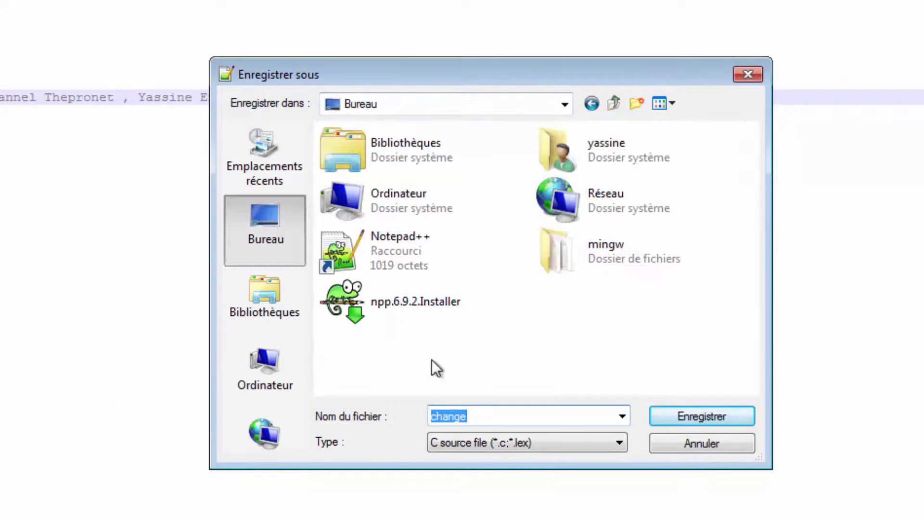
{"action": "type", "text": "tp1"}
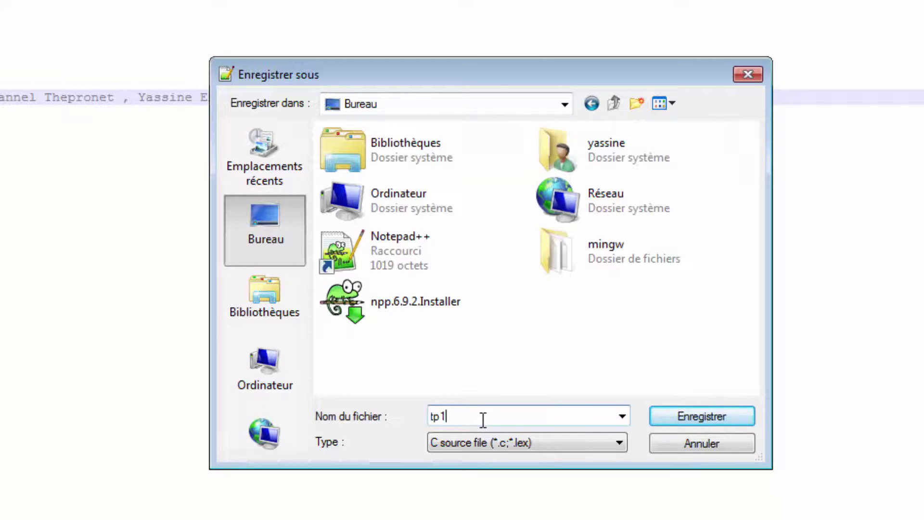
{"action": "type", "text": ".c"}
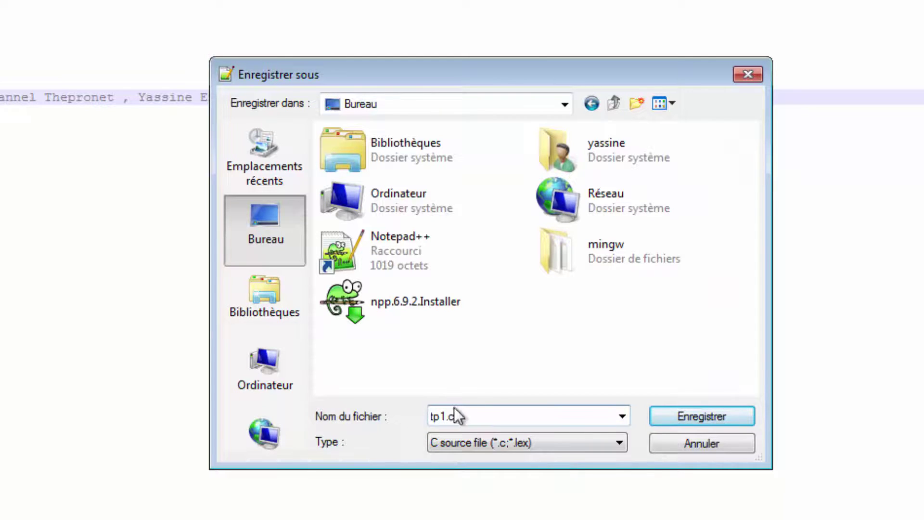